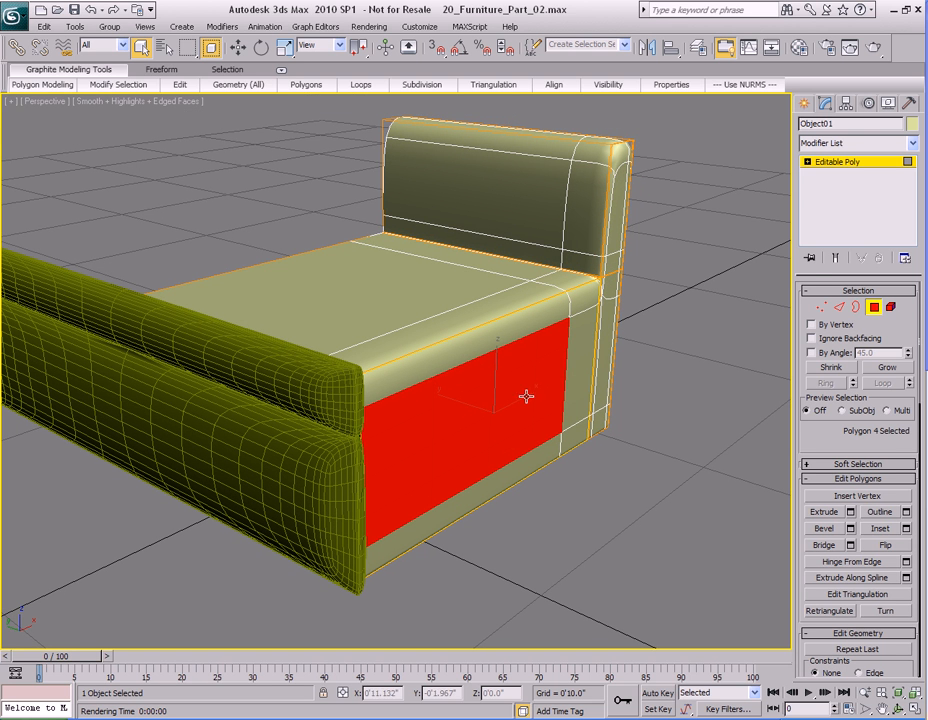
- Detach the selected side polygons of the sofa base as a clone named Object02
mouse_move(150, 88)
mouse_move(238, 86)
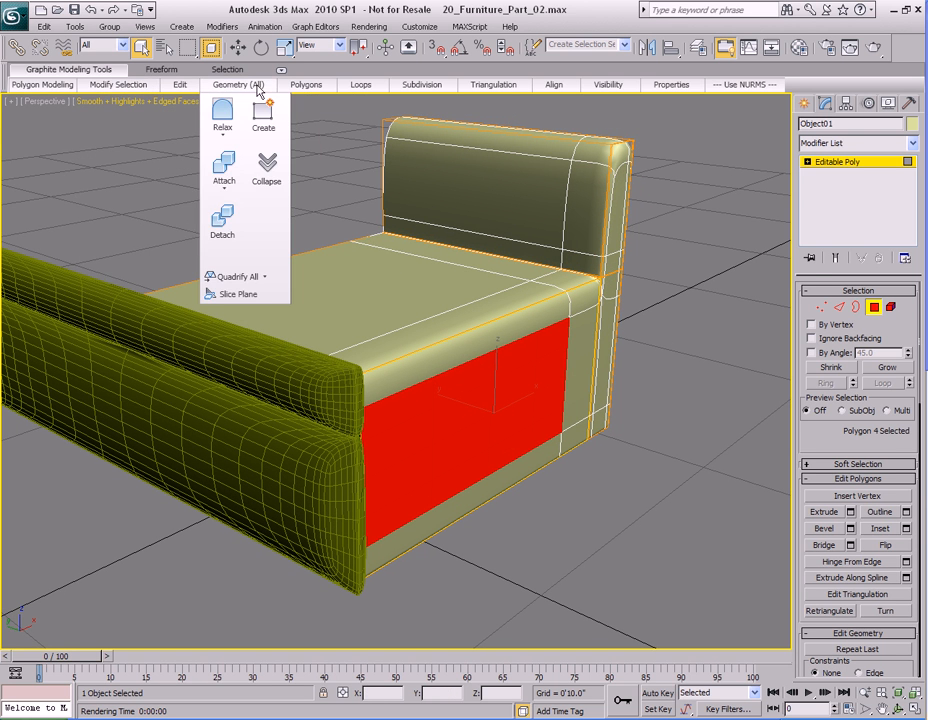
left_click(162, 233)
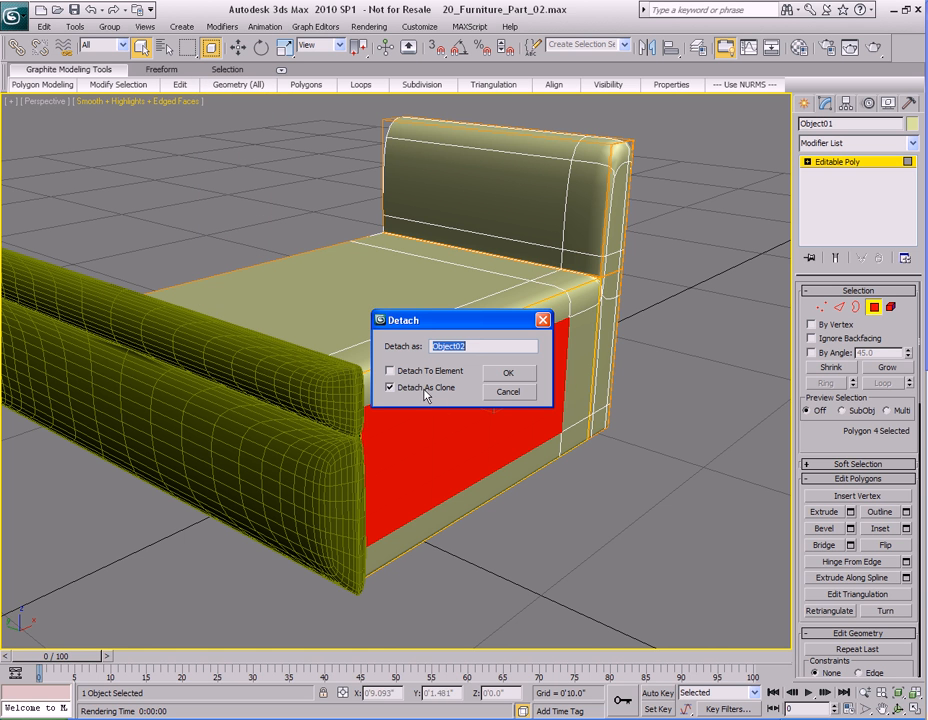
left_click(508, 373)
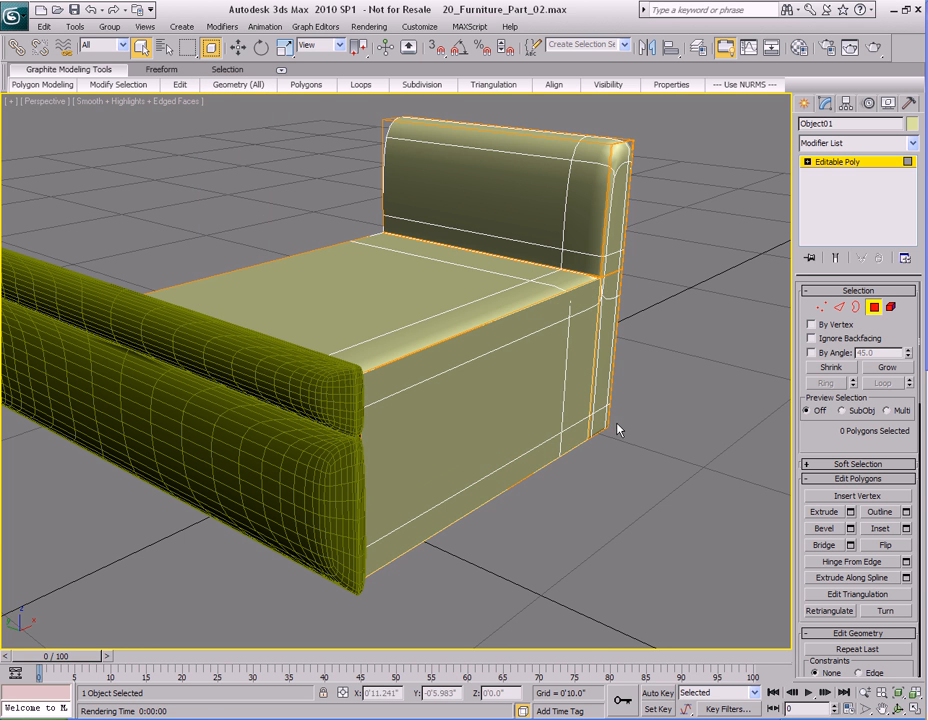
- Leave polygon editing, select the detached side panel and set its object color to light blue
middle_click_drag(617, 428, 515, 402, "alt")
key("6")
left_click(431, 377)
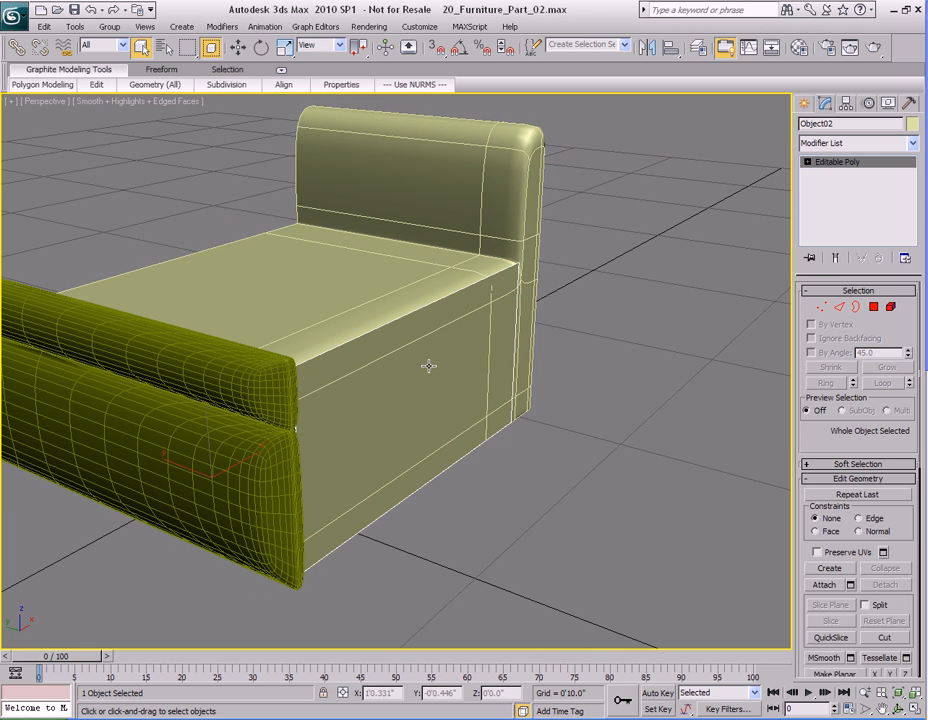
left_click(912, 126)
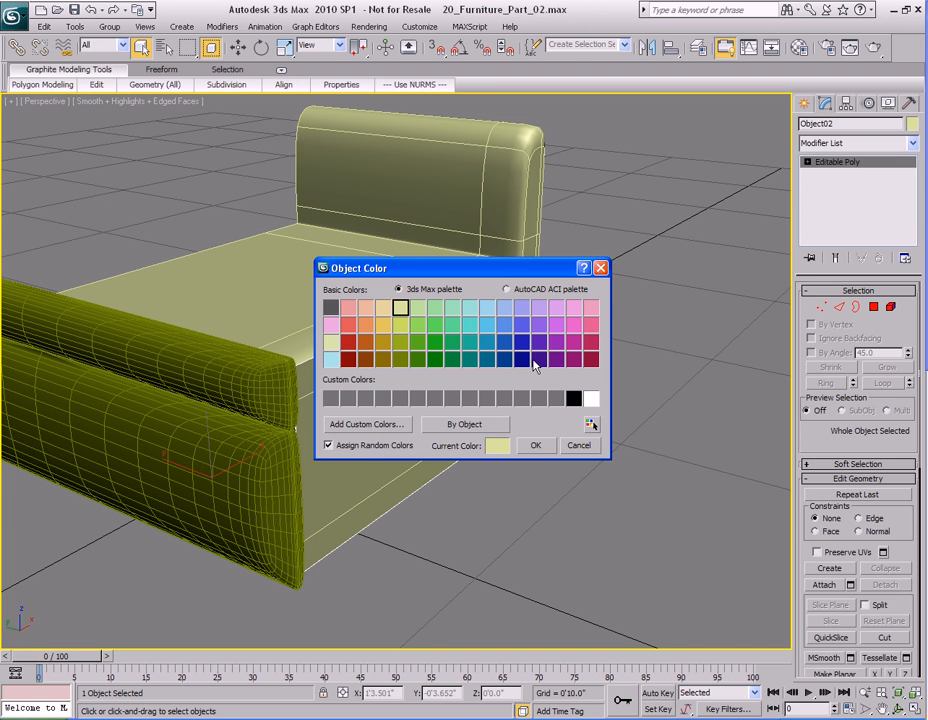
left_click(487, 307)
left_click(538, 448)
- Select the blue side panel's polygon and extrude it outward from the sofa to start the armrest
middle_click_drag(530, 432, 499, 421, "alt")
key("4")
left_click(437, 371)
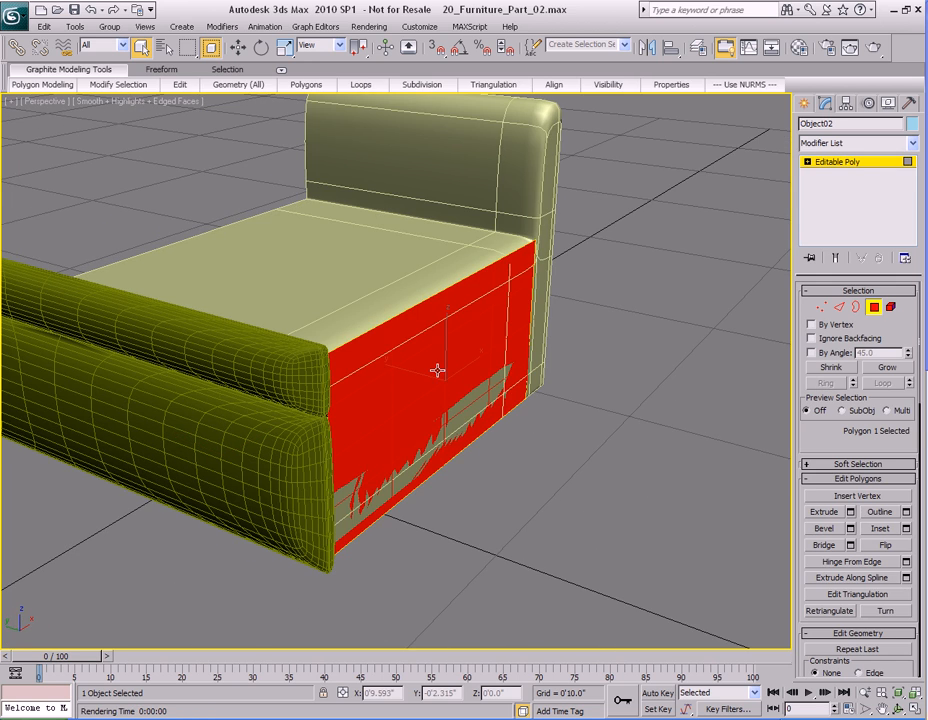
middle_click_drag(437, 371, 440, 365, "alt")
key("shift+e")
left_click_drag(429, 362, 429, 348)
right_click(532, 375)
- Bring up the reference sofa photo and move the armrest's outer polygon along Y to match its thickness
middle_click_drag(532, 375, 505, 393, "alt")
key("w")
left_click_drag(431, 373, 409, 371)
left_click_drag(927, 4, 789, 16)
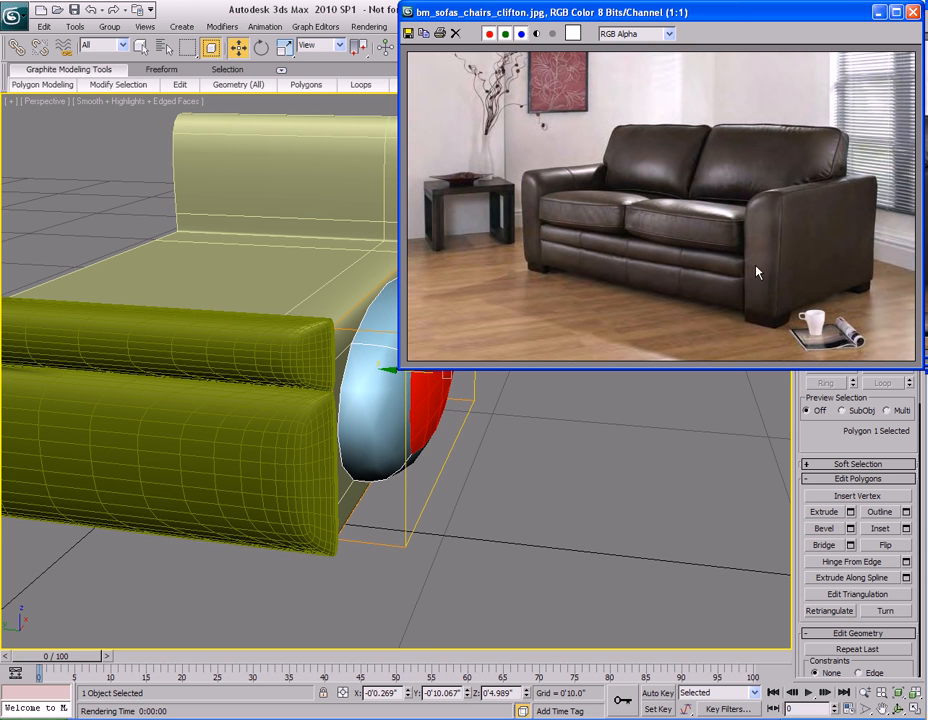
middle_click_drag(650, 424, 530, 500, "alt")
left_click_drag(438, 420, 442, 421)
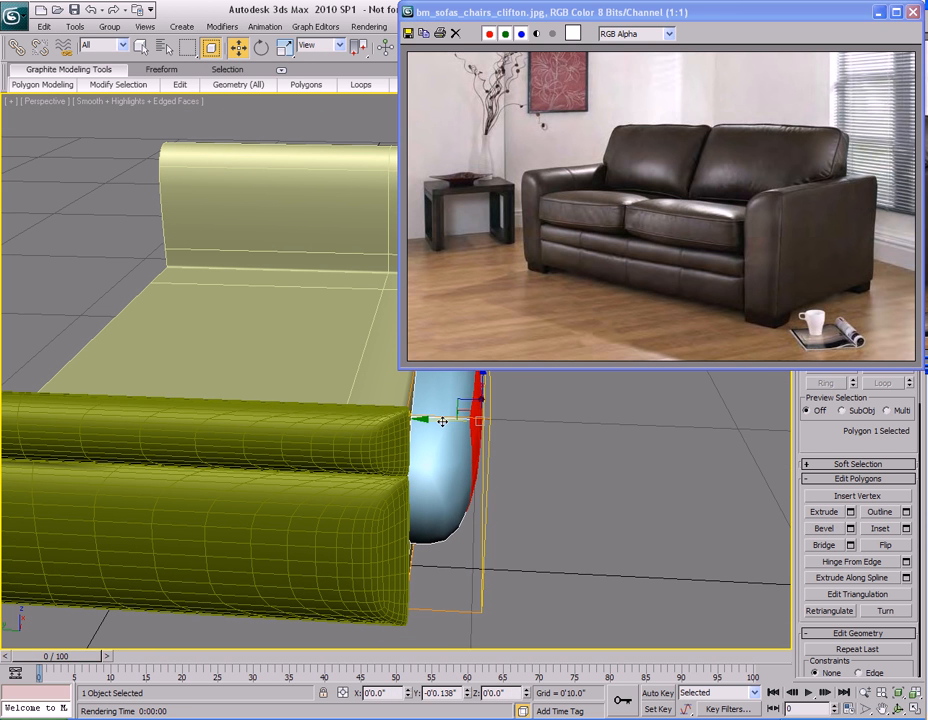
- Select the armrest's top polygon and raise it along Z to the height shown in the reference photo
middle_click_drag(442, 421, 464, 489, "alt")
key("q")
left_click(371, 370)
middle_click_drag(371, 370, 297, 459, "alt")
key("w")
left_click_drag(273, 388, 273, 283)
middle_click_drag(253, 481, 353, 487)
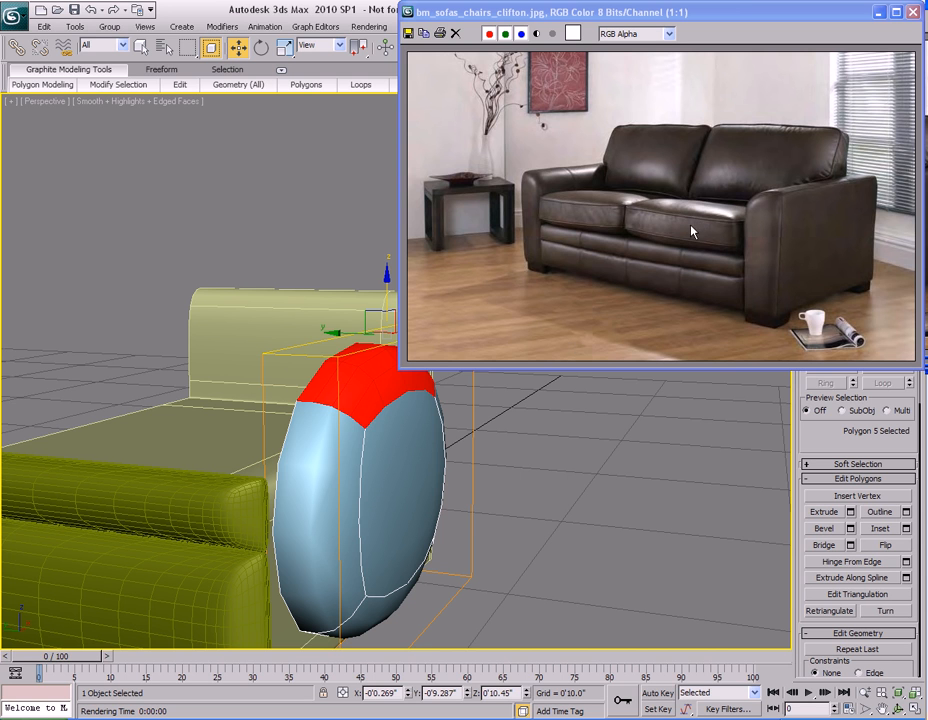
mouse_move(386, 285)
left_mouse_down()
mouse_move(386, 275)
mouse_move(381, 303)
mouse_move(384, 290)
left_mouse_up()
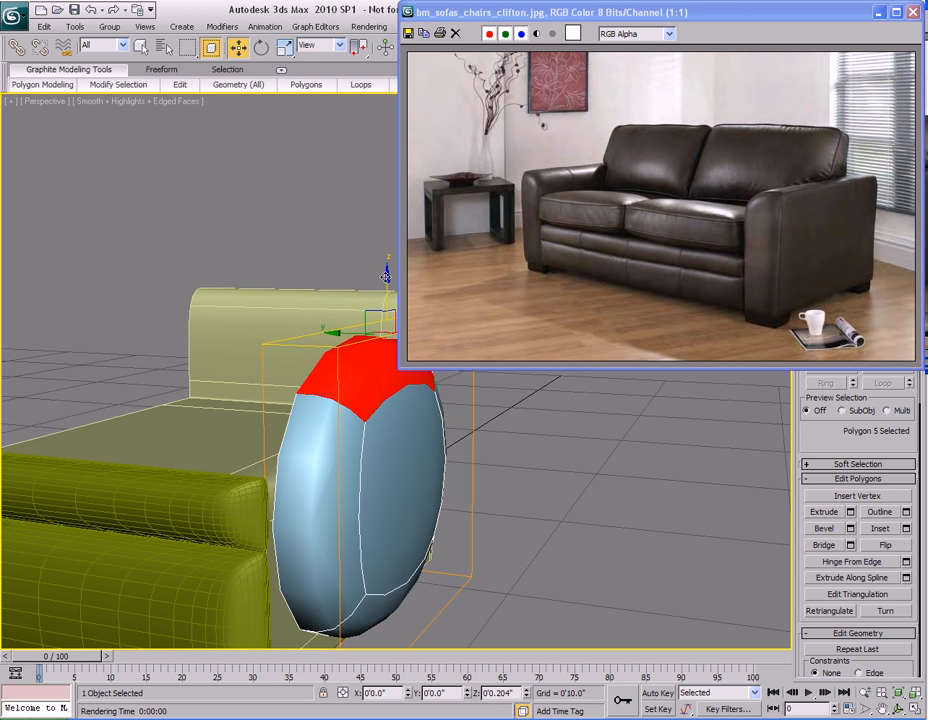
- Cap the open border on the armrest's inner side and move the reference photo out of the way
middle_click_drag(379, 555, 420, 452, "alt")
key("3")
left_click(417, 442)
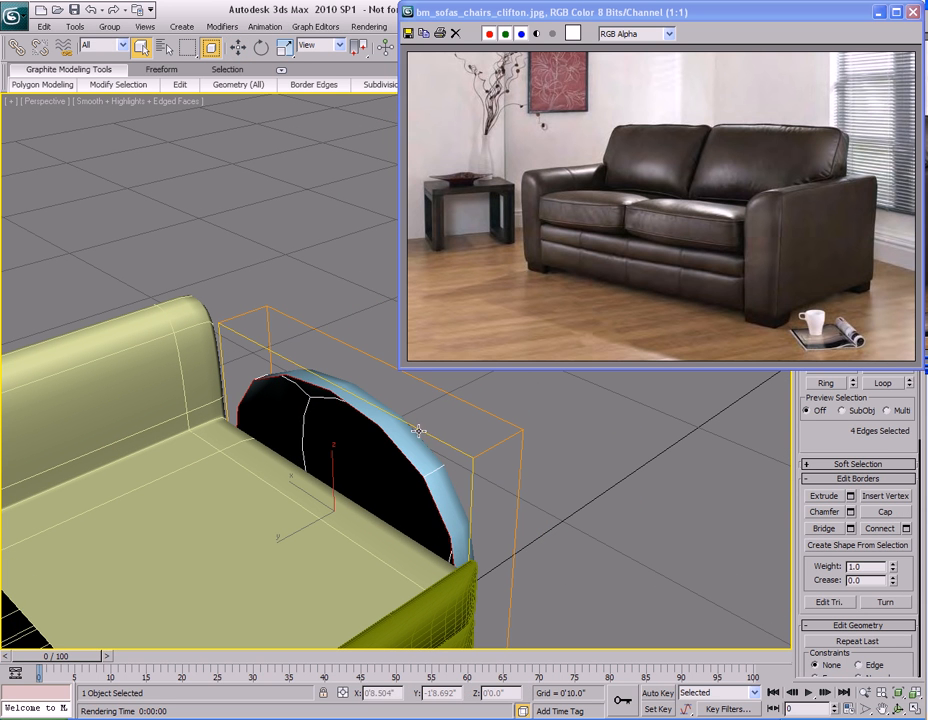
right_click(315, 418)
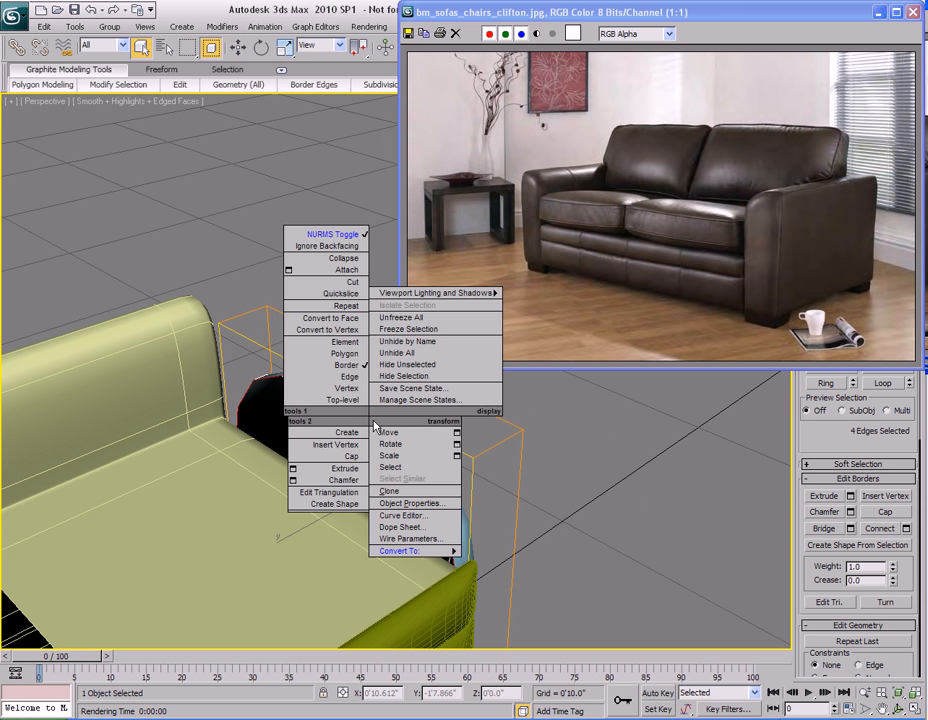
left_click(330, 460)
middle_click_drag(330, 460, 285, 515, "alt")
left_click_drag(608, 12, 927, 80)
middle_click_drag(382, 497, 562, 378)
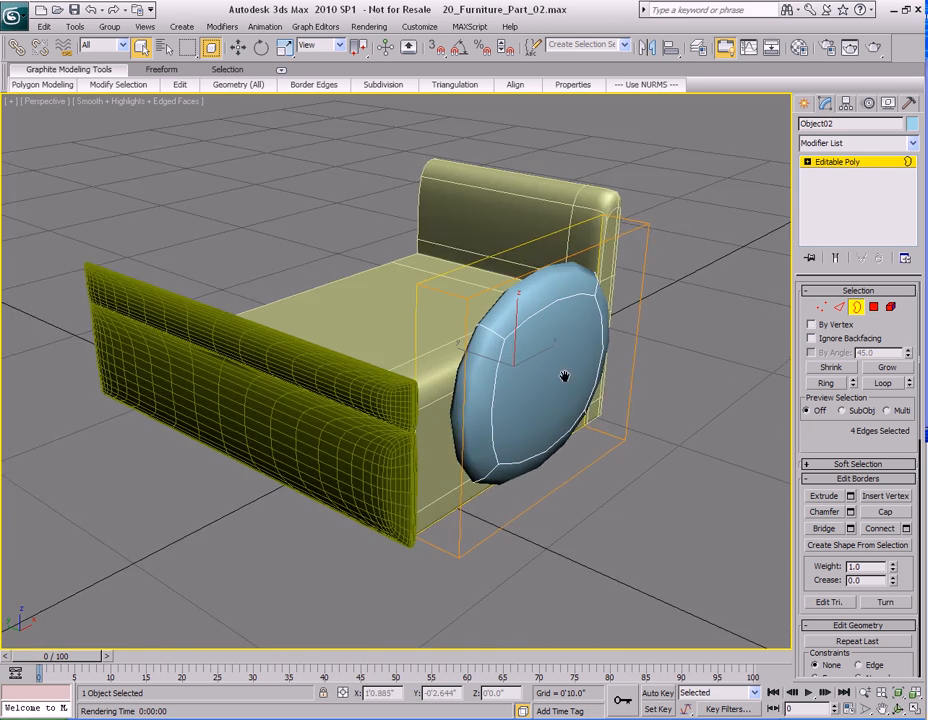
scroll(562, 378, "up", 3)
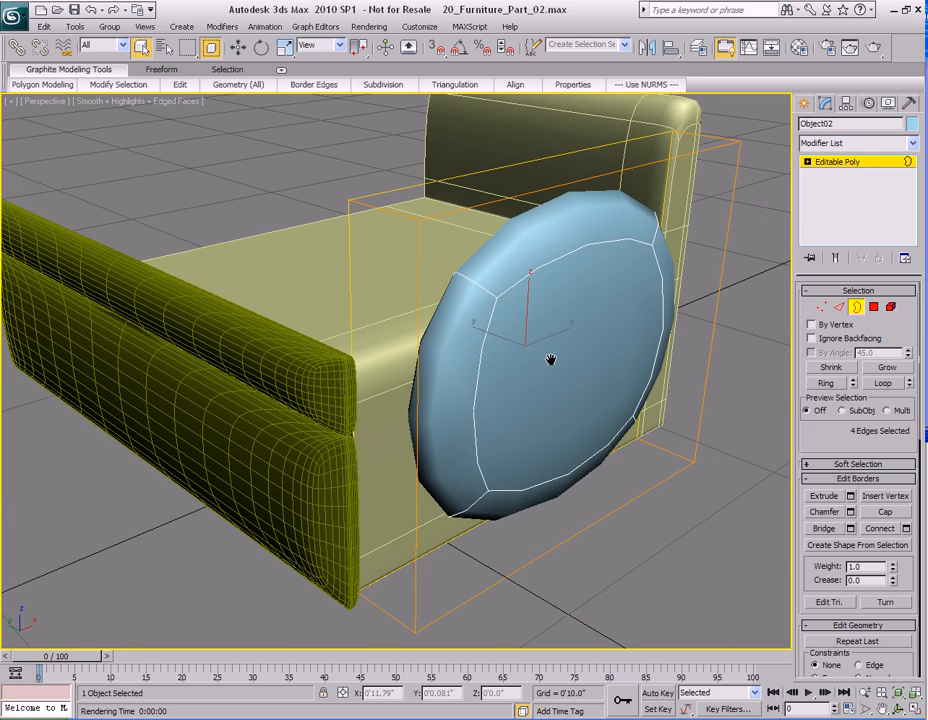
middle_click_drag(565, 383, 530, 373, "alt")
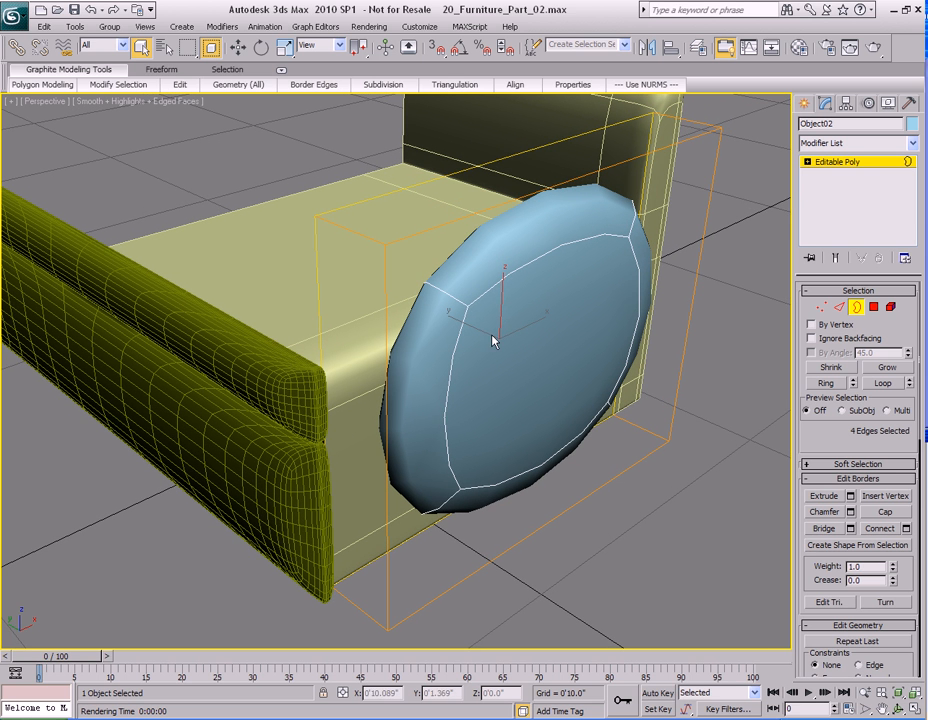
key("2")
left_click(527, 271)
middle_click_drag(510, 367, 404, 404)
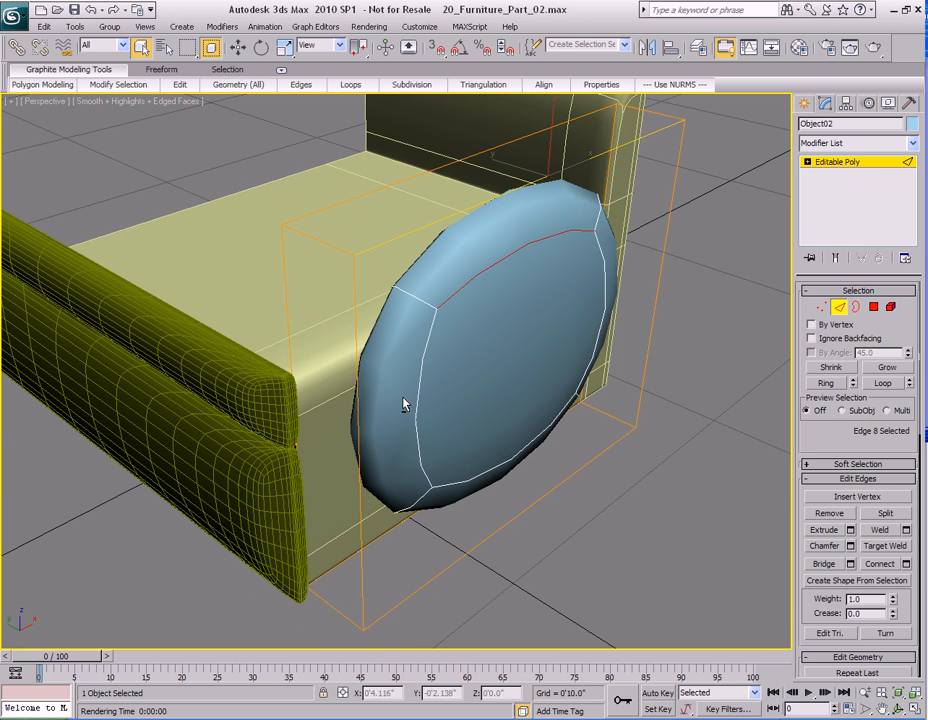
left_click(826, 383)
right_click(424, 307)
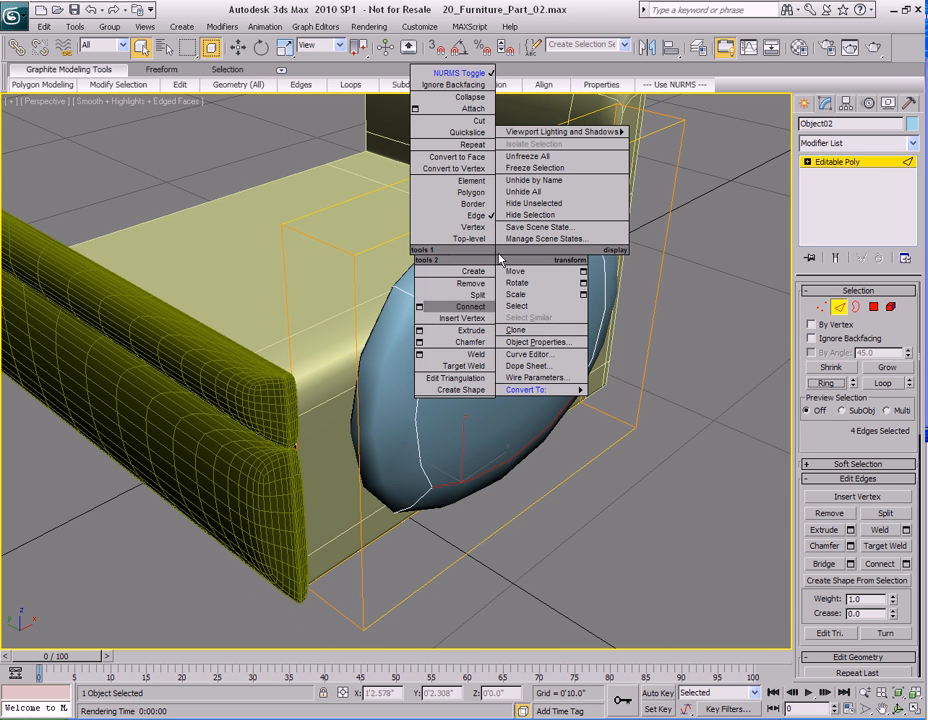
left_click(420, 306)
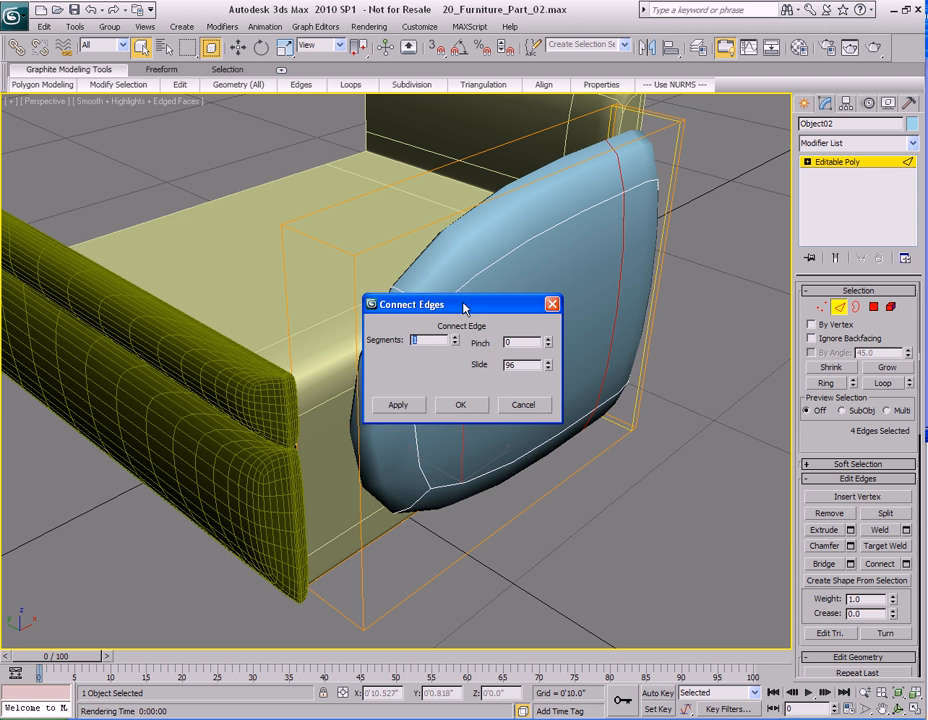
left_click_drag(464, 309, 574, 252)
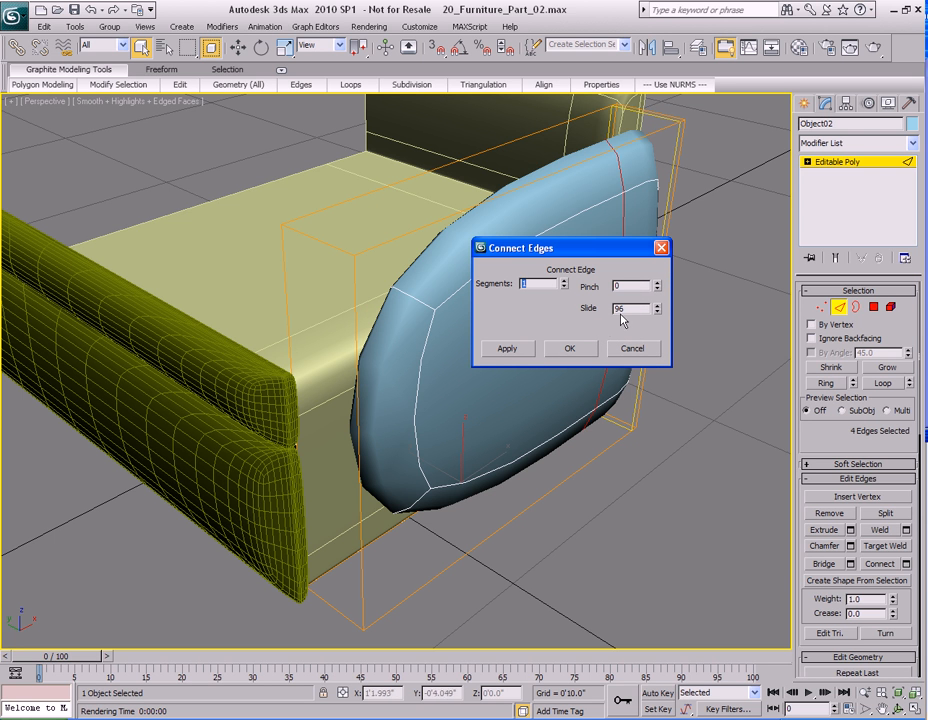
left_click_drag(656, 309, 697, 397)
left_click_drag(660, 317, 659, 326)
left_click(645, 348)
- Select the armrest's outer top edge and raise it along Z
middle_click_drag(455, 335, 478, 322)
left_click(480, 302)
key("w")
left_click_drag(465, 266, 463, 228)
- Connect the ring of edges across the armrest's width with one segment along the middle
middle_click_drag(472, 240, 545, 296, "alt")
middle_click_drag(561, 352, 528, 288)
key("q")
left_click(826, 383)
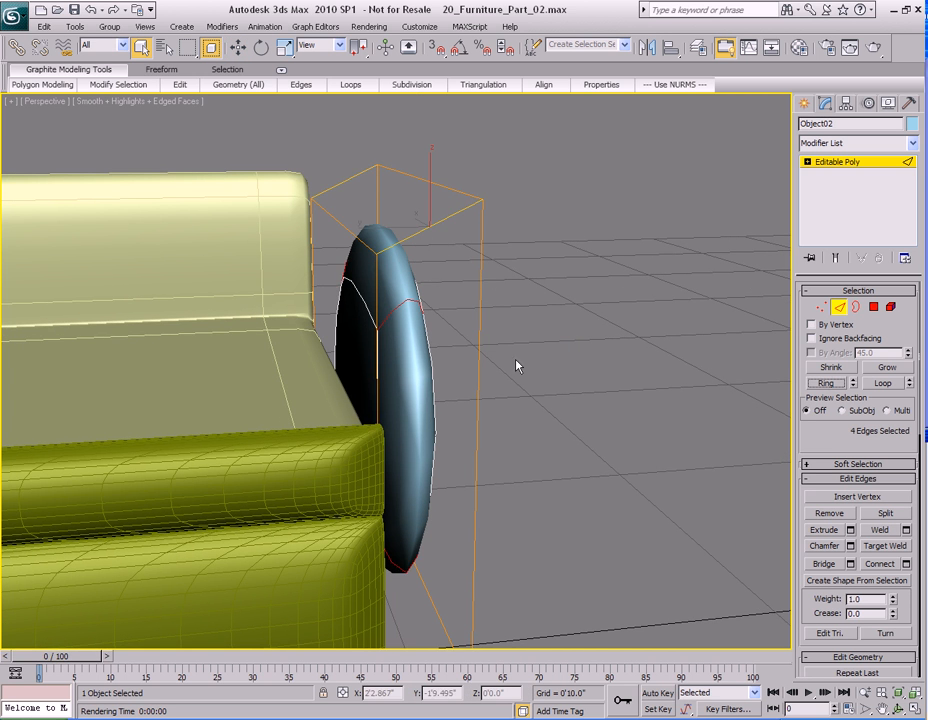
middle_click_drag(521, 370, 414, 321, "alt")
right_click(418, 294)
left_click(315, 343)
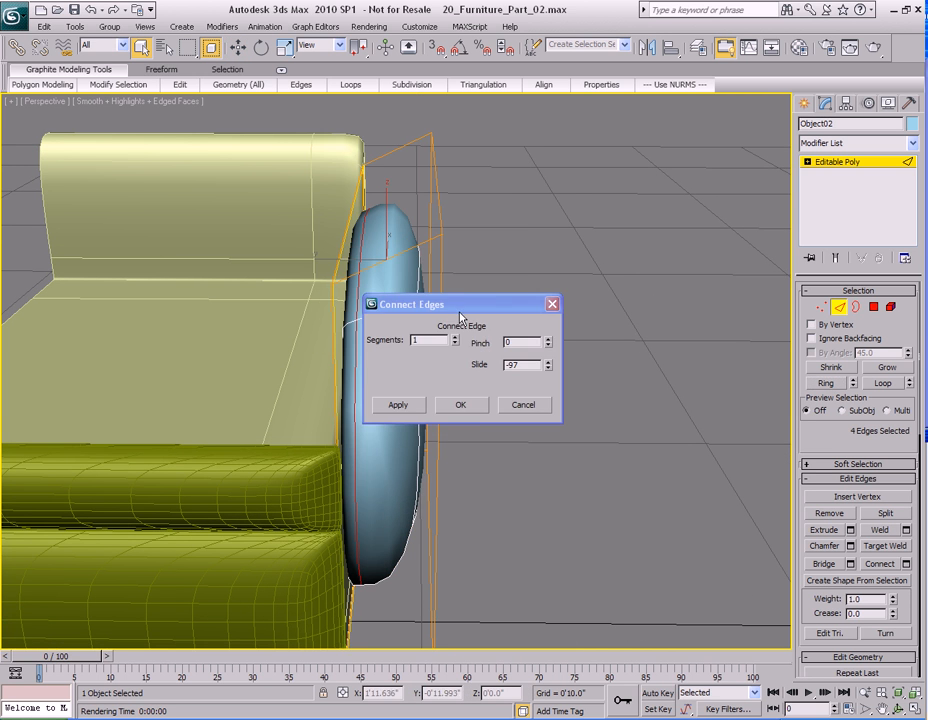
left_click_drag(457, 305, 590, 305)
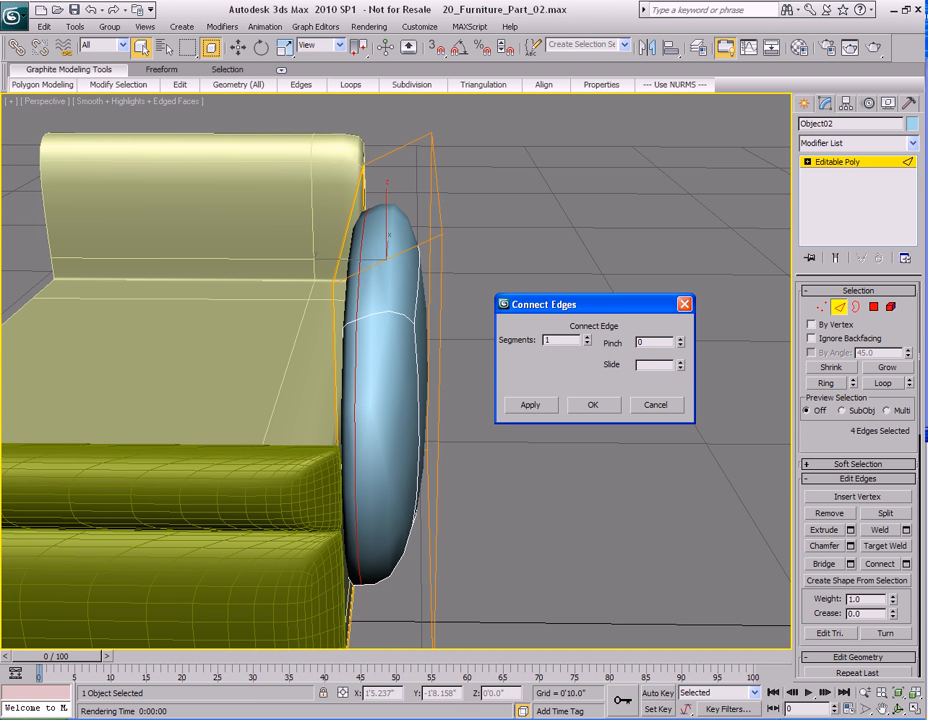
left_click(592, 404)
- Raise the new middle top edge of the armrest along Z, fine-tuning its height in the Left view
middle_click_drag(605, 418, 527, 322, "alt")
left_click(420, 316)
key("w")
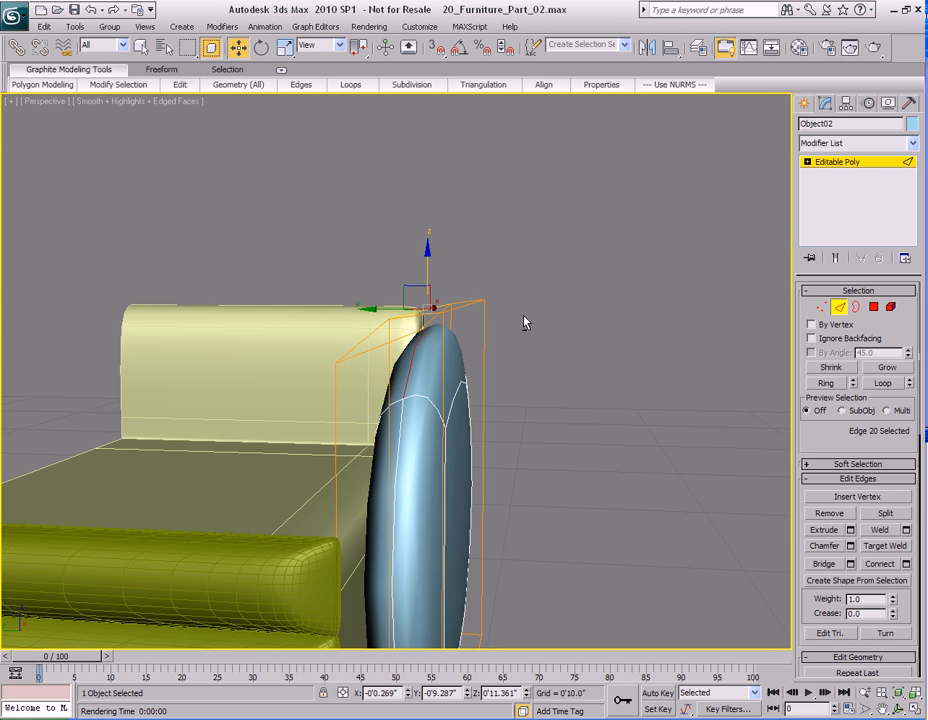
middle_click_drag(455, 290, 457, 287, "alt")
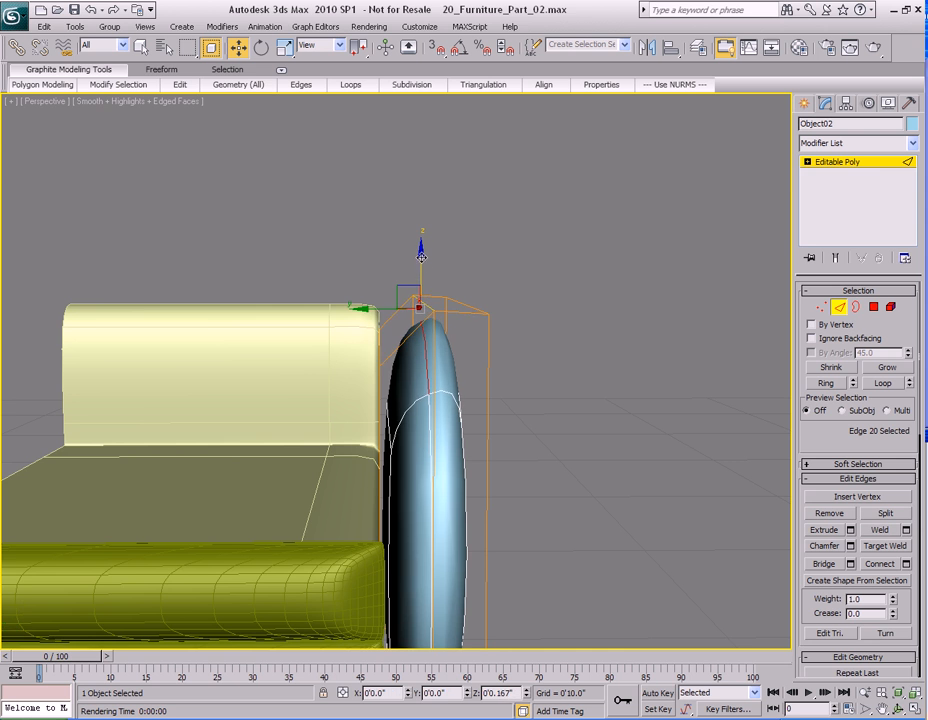
key("f")
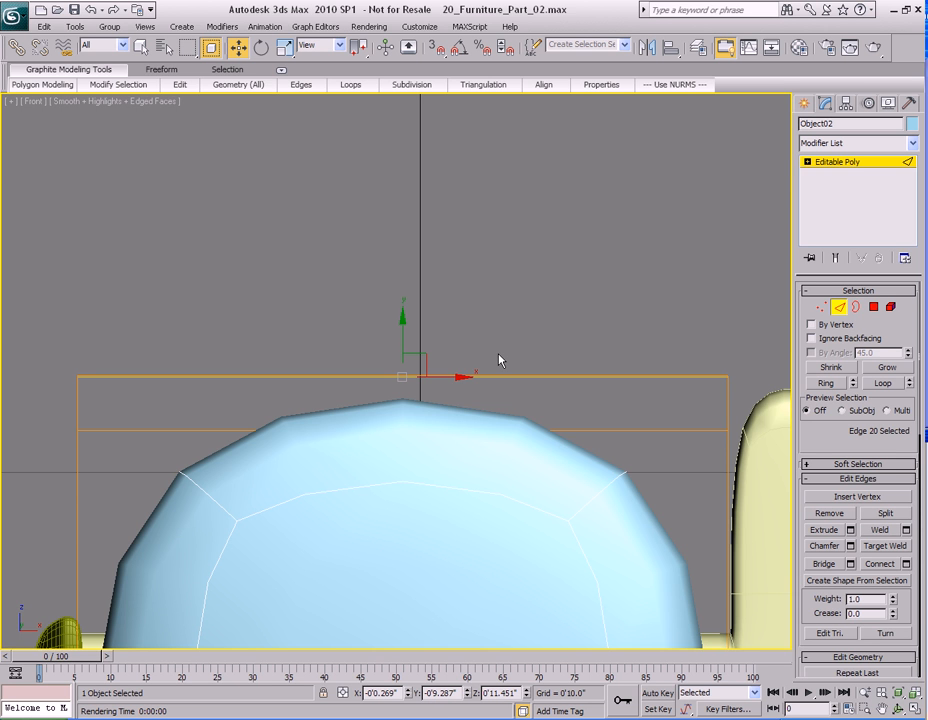
key("l")
scroll(411, 338, "up", 2)
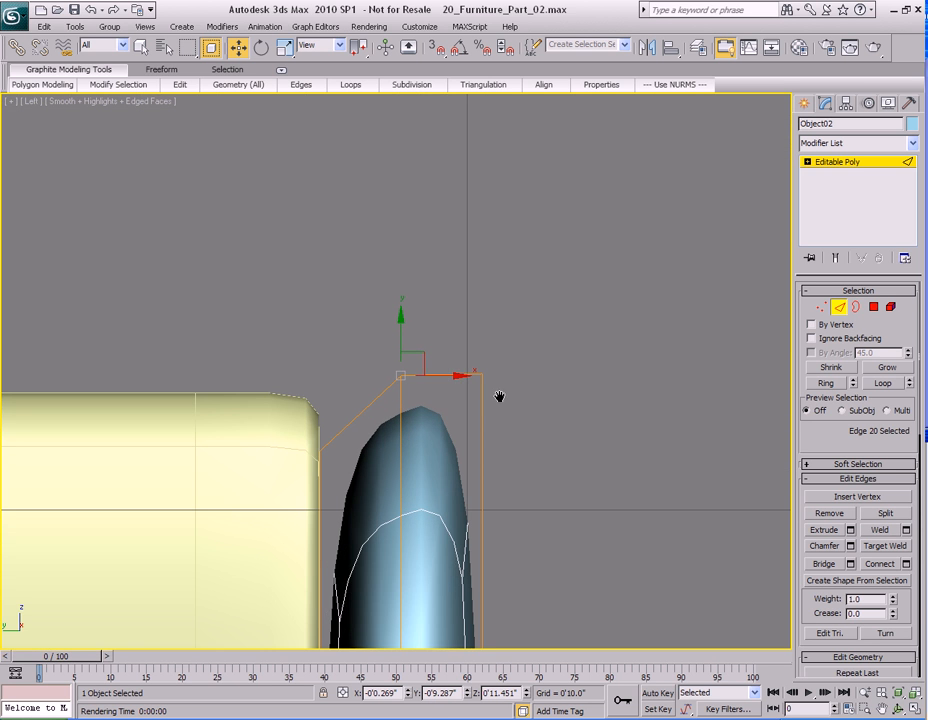
left_click_drag(399, 321, 400, 322)
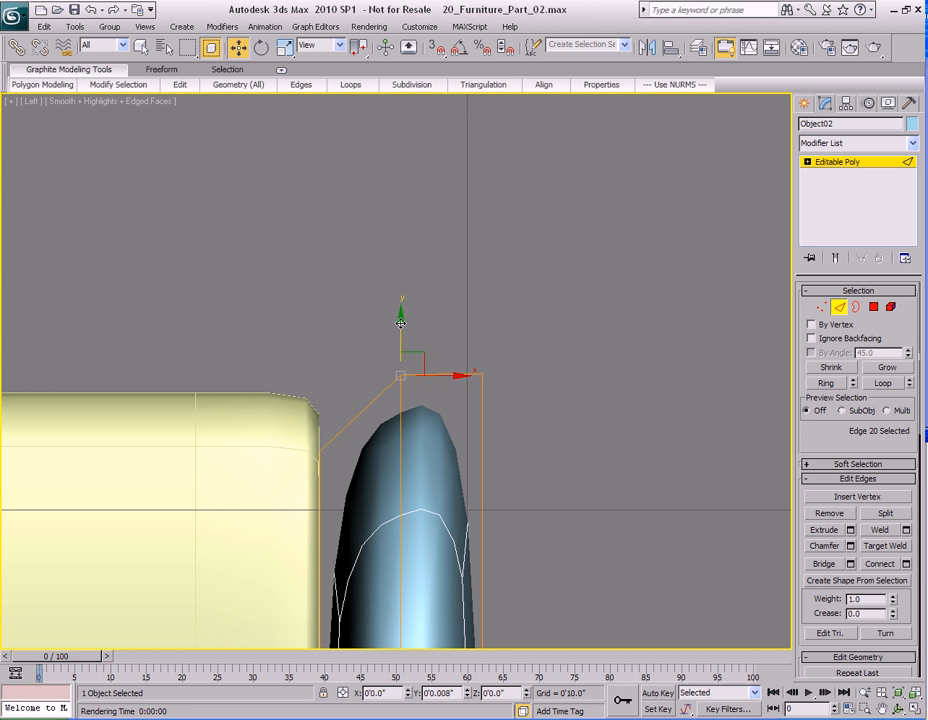
scroll(489, 398, "down", 3)
- In the Perspective view, select the middle vertical edge on the armrest's front and pull it slightly forward along X
middle_click_drag(503, 520, 491, 369)
key("p")
middle_click_drag(429, 362, 437, 398, "alt")
left_click(420, 334)
scroll(503, 385, "up", 4)
key("w")
left_click_drag(488, 412, 476, 412)
middle_click_drag(476, 412, 450, 345, "alt")
- Select the six vertices at the armrest's rear end and move them along X toward the sofa's back in the Top view
key("q")
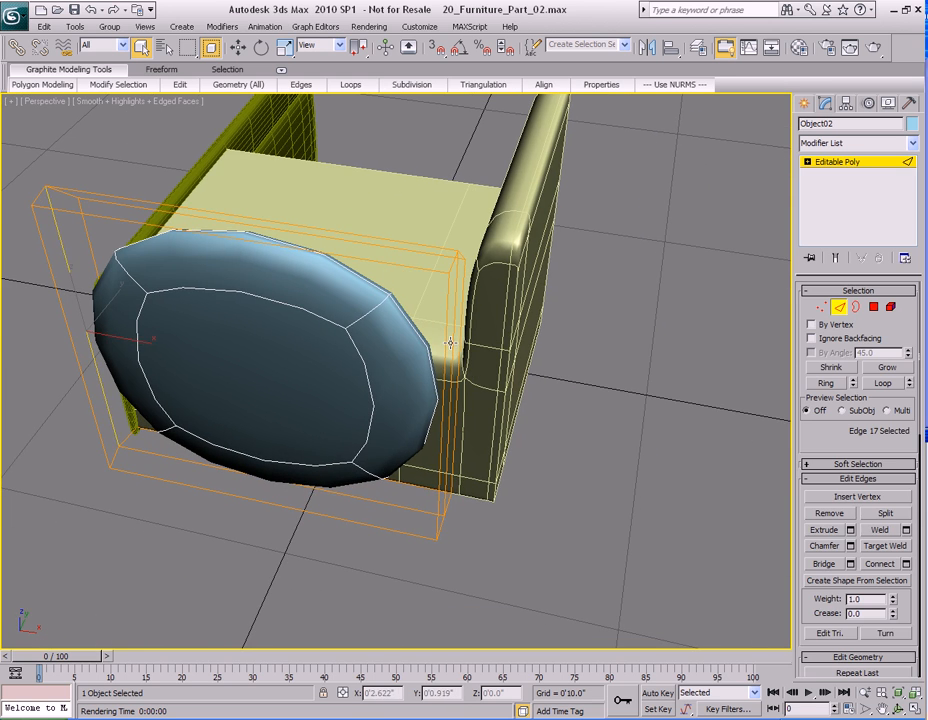
key("1")
left_click_drag(403, 224, 539, 350)
left_click_drag(414, 468, 499, 587, "ctrl")
middle_click_drag(550, 515, 460, 481)
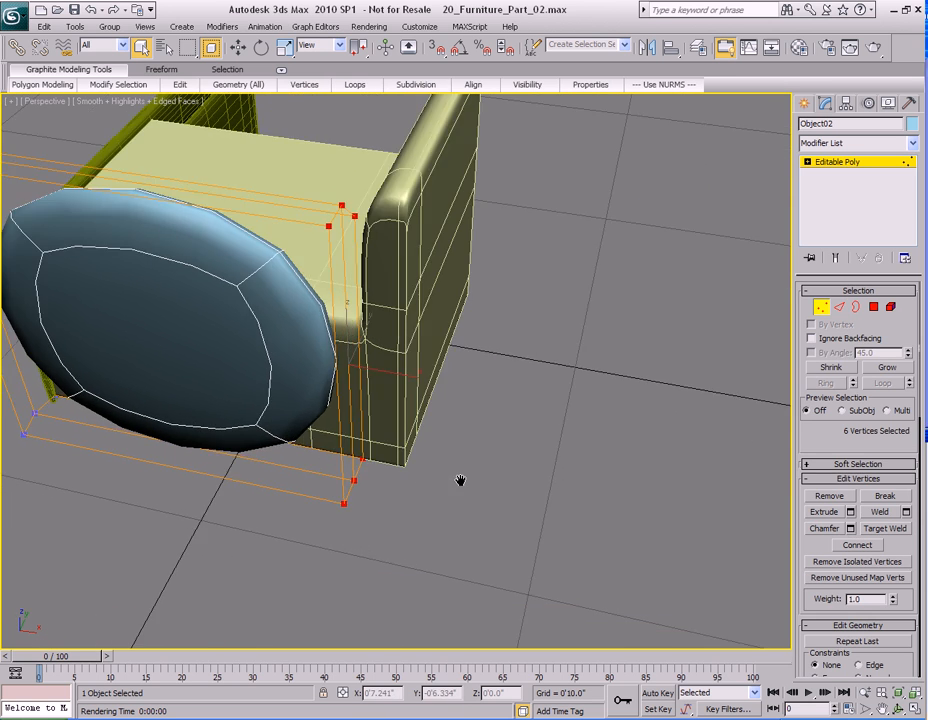
scroll(460, 481, "up", 3)
key("w")
middle_click_drag(314, 362, 425, 381, "alt")
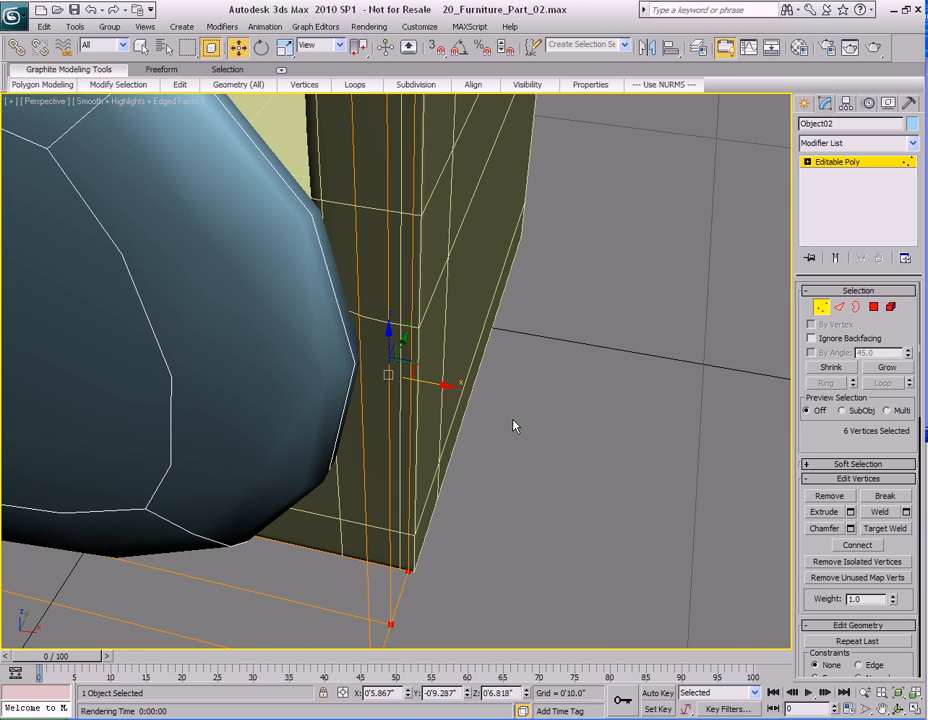
key("t")
key("z")
left_click_drag(445, 442, 464, 443)
middle_click_drag(348, 448, 437, 458)
scroll(524, 448, "down", 3)
key("q")
- Return to the Perspective view and select the armrest's outer top edge
key("p")
key("z")
scroll(460, 406, "down", 3)
mouse_move(460, 406)
middle_mouse_down("alt")
mouse_move(387, 438)
mouse_move(448, 410)
middle_mouse_up("alt")
middle_click_drag(448, 410, 516, 286, "alt")
key("2")
left_click(425, 300)
right_click(460, 265)
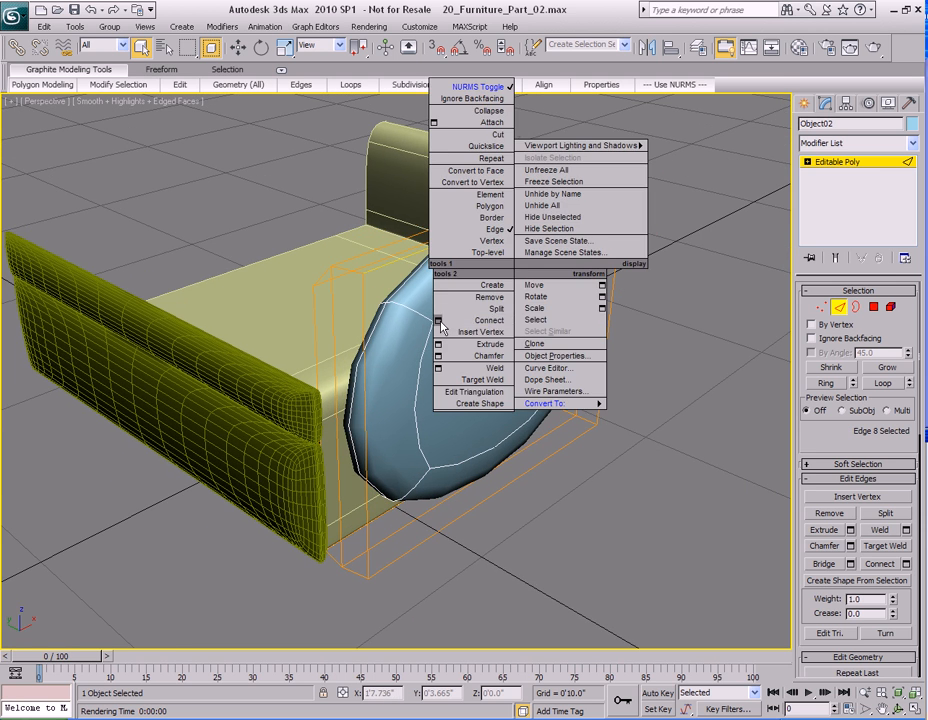
left_click(443, 320)
left_click(523, 404)
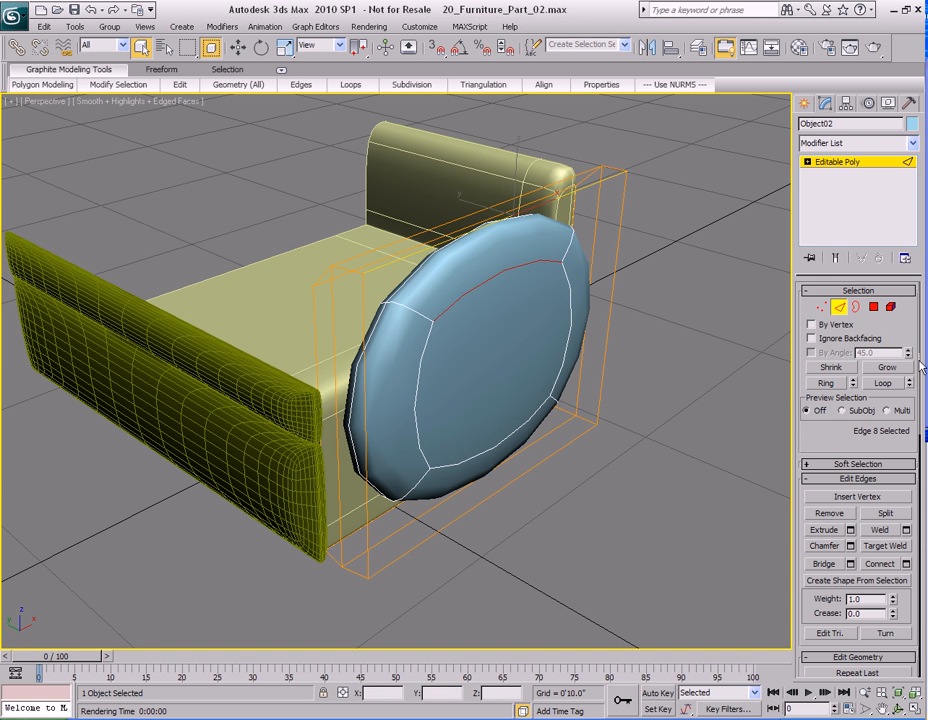
- Select the ring of lengthwise armrest edges and connect them with one segment, setting Slide to -97 near the front
left_click(825, 383)
right_click(540, 348)
left_click(523, 403)
left_click_drag(491, 309, 723, 292)
left_click_drag(784, 350, 781, 491)
left_click(781, 345)
left_click(782, 345)
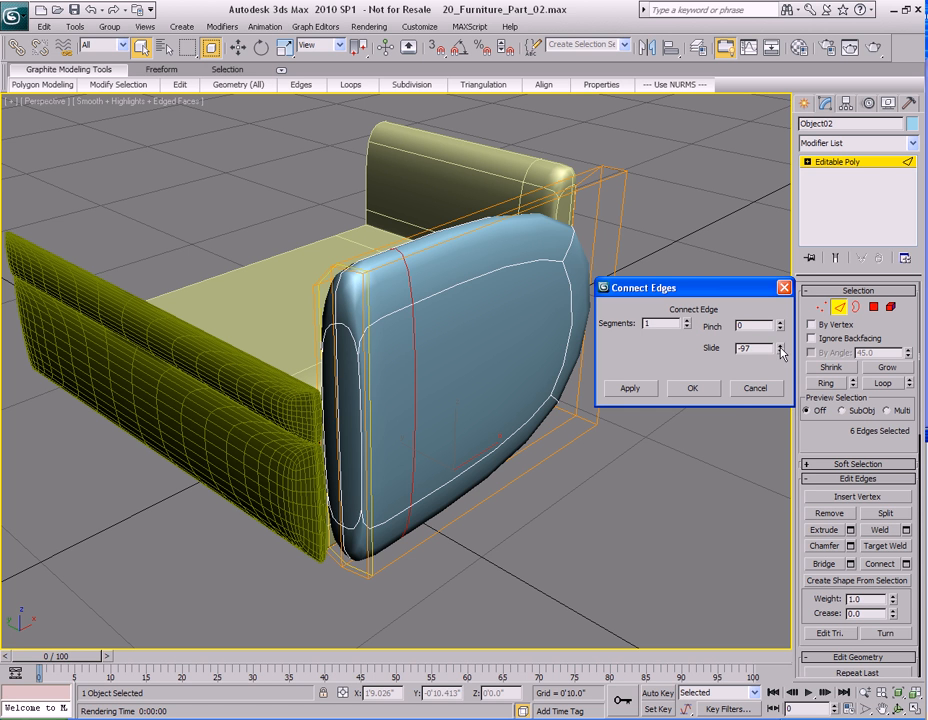
left_click(693, 388)
- Select the ring of lengthwise armrest edges and connect them with one segment near the rear end, setting Slide to -99
middle_click_drag(478, 379, 610, 400, "alt")
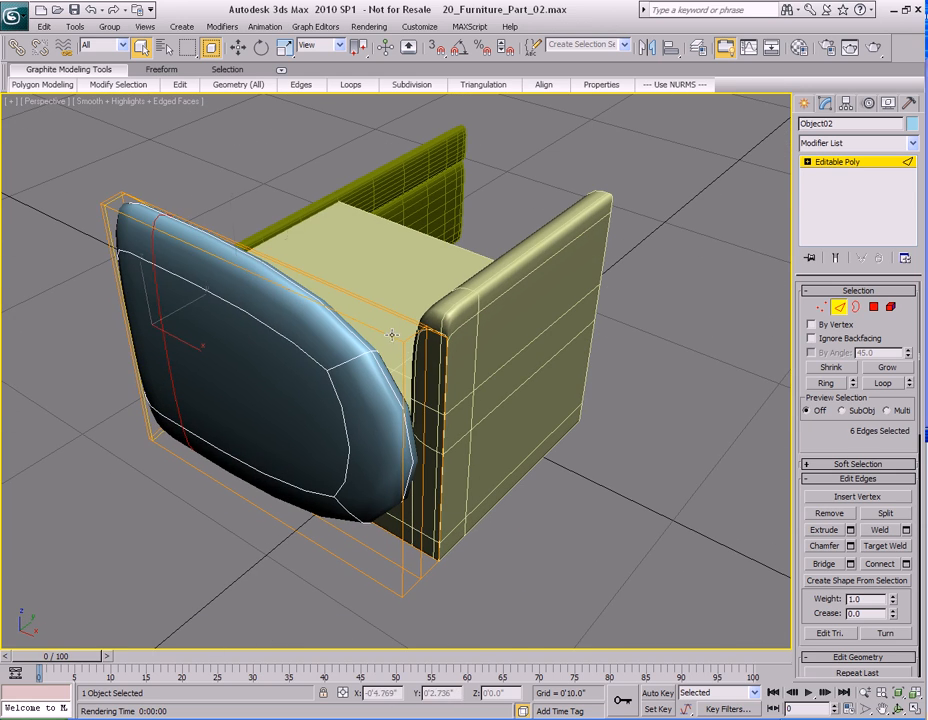
left_click(843, 388)
middle_click_drag(518, 398, 344, 337, "alt")
right_click(344, 337)
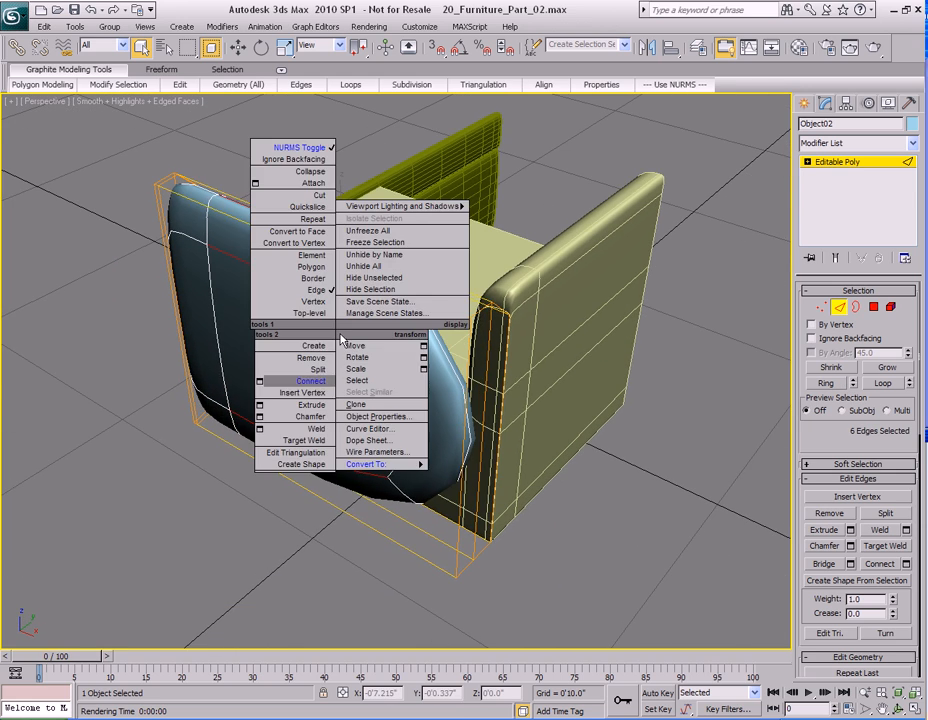
left_click(259, 381)
left_click_drag(510, 315, 750, 248)
left_click_drag(787, 299, 788, 305)
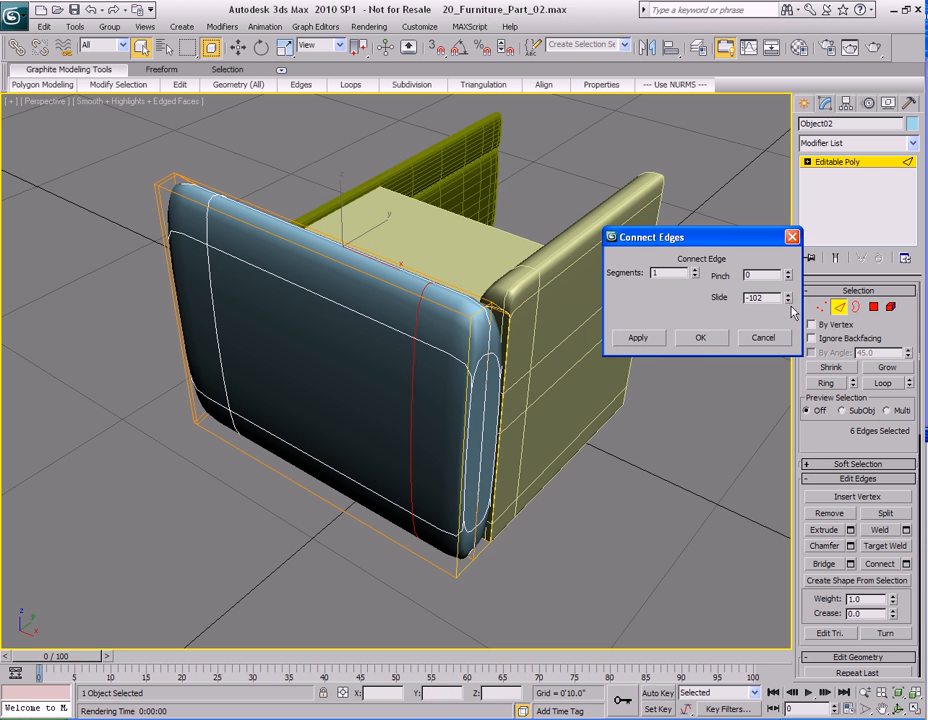
left_click(788, 296)
left_click(788, 296)
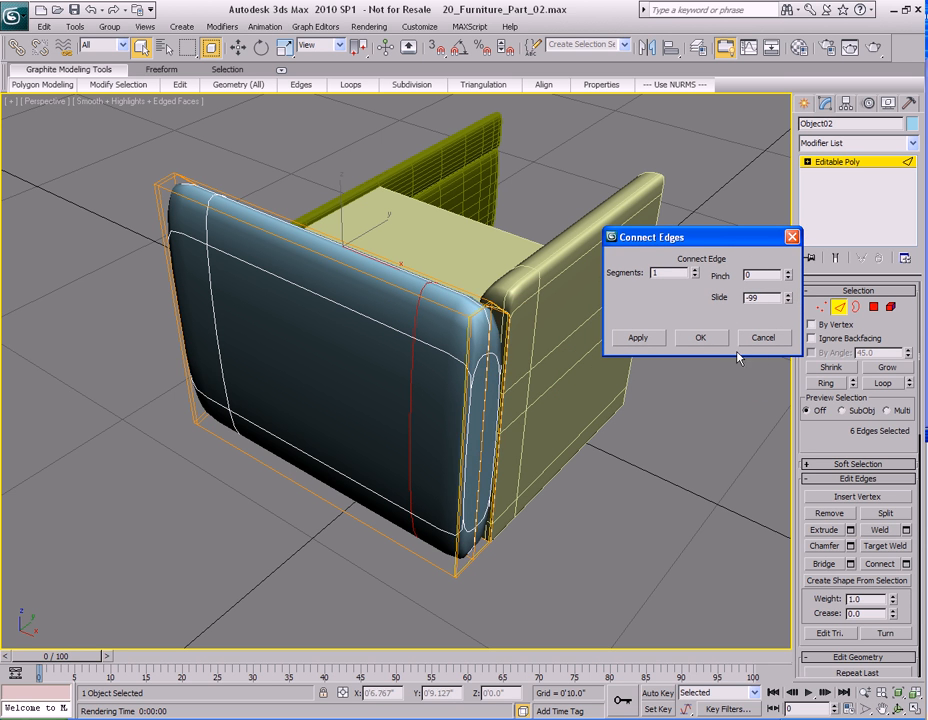
left_click(704, 340)
- Move the new rear edge loop on the armrest slightly along X toward the sofa's back
scroll(570, 381, "up", 4)
middle_click_drag(570, 381, 514, 373)
key("w")
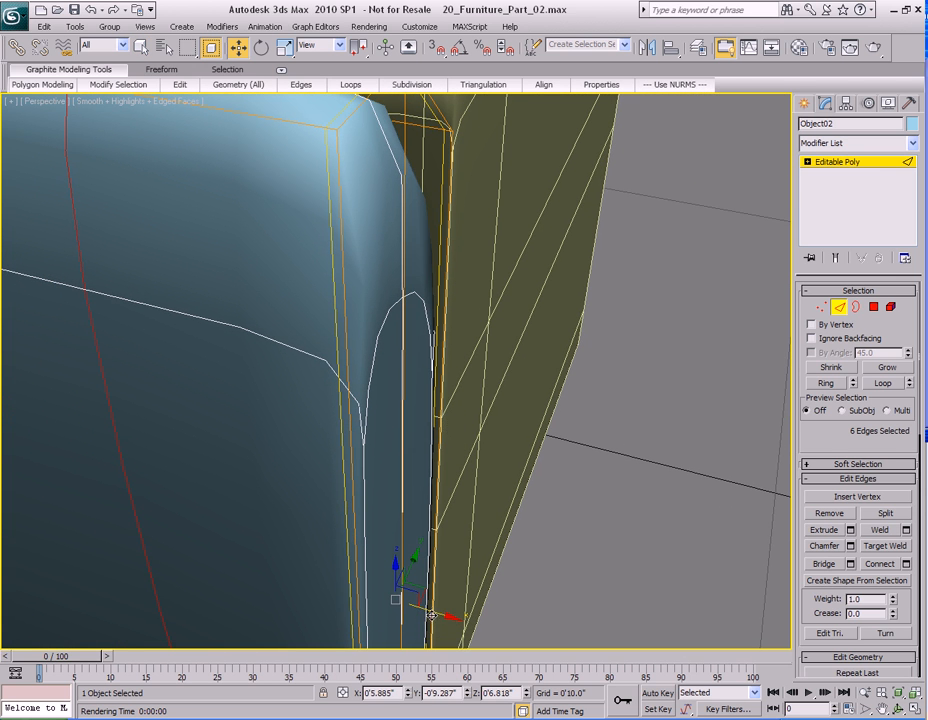
left_click_drag(433, 611, 437, 611)
- Select the ring of vertical armrest edges and connect them with one segment near the bottom, setting Slide to 100
scroll(402, 470, "down", 7)
middle_click_drag(372, 436, 450, 401, "alt")
key("q")
middle_click_drag(408, 490, 462, 360)
scroll(462, 360, "up", 3)
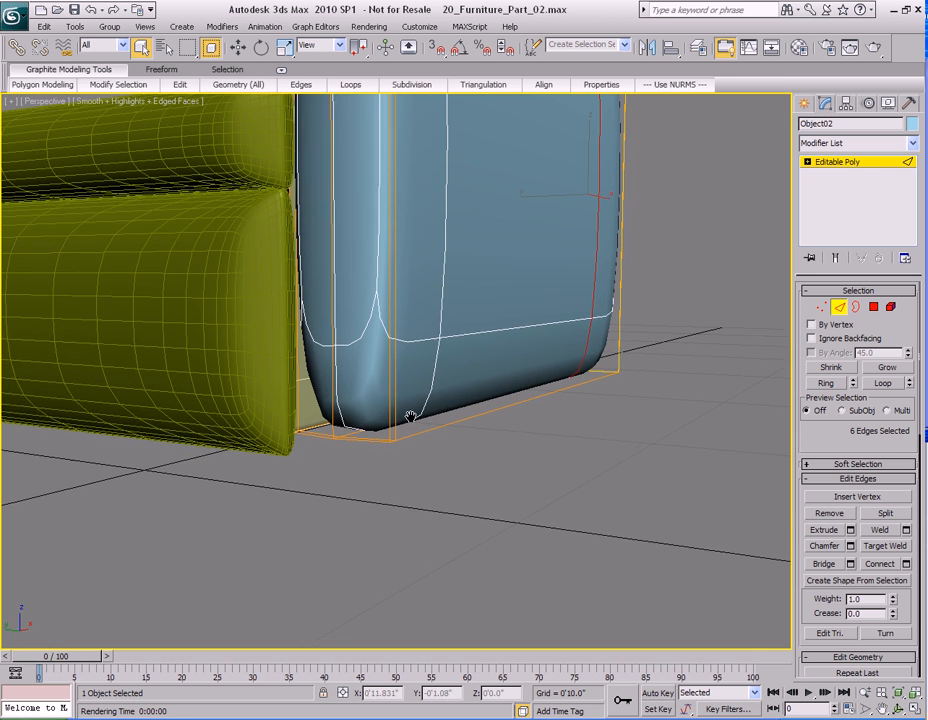
middle_click_drag(414, 433, 422, 409)
left_click(403, 382)
left_click(826, 383)
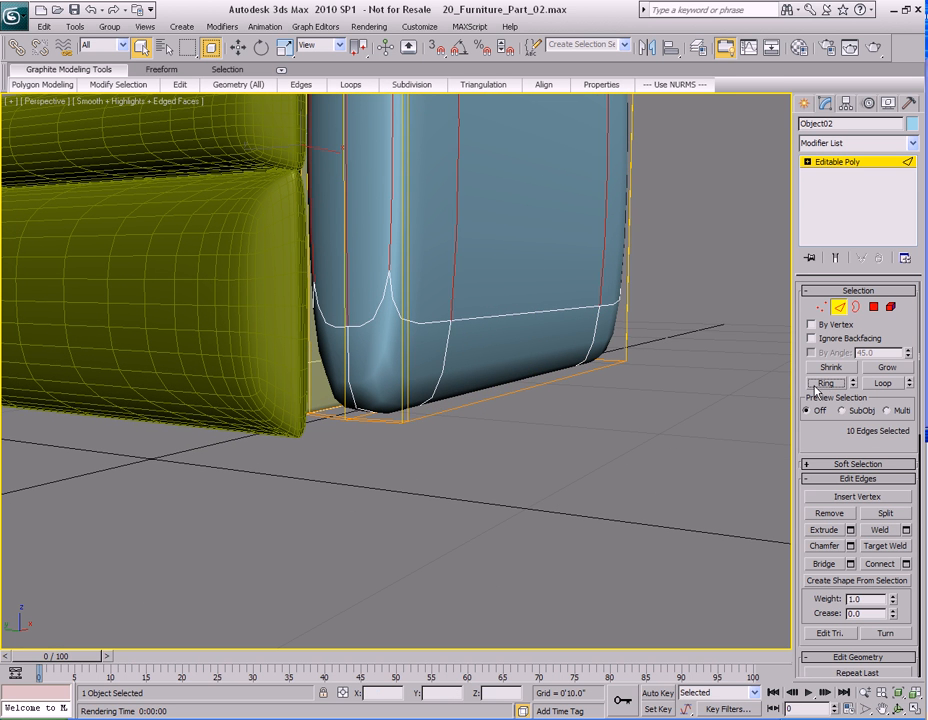
right_click(458, 414)
left_click(383, 480)
left_click_drag(470, 310, 598, 296)
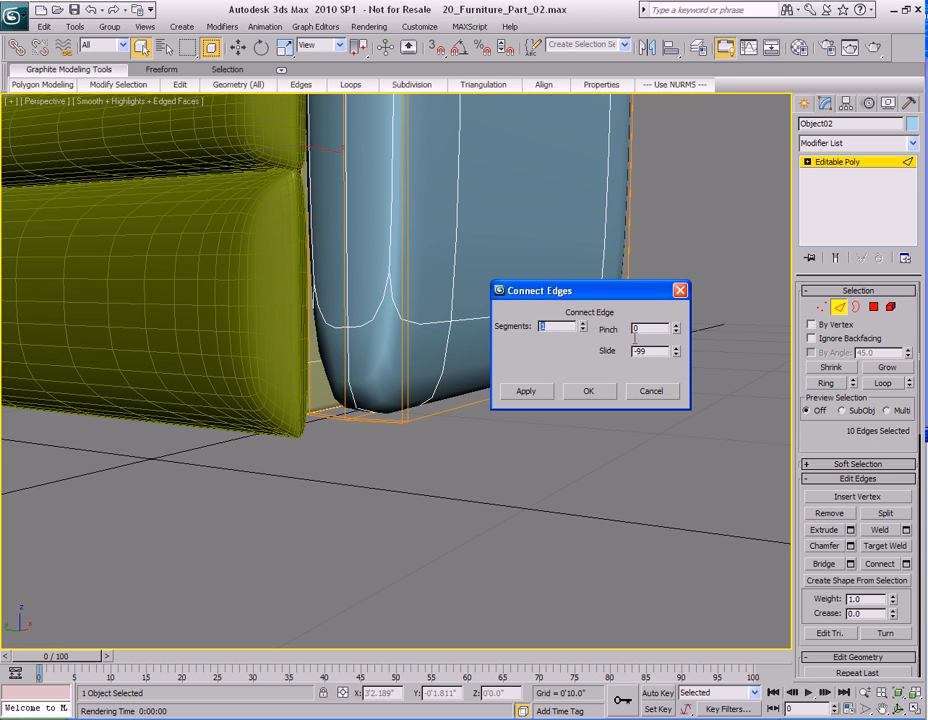
left_click_drag(678, 381, 658, 65)
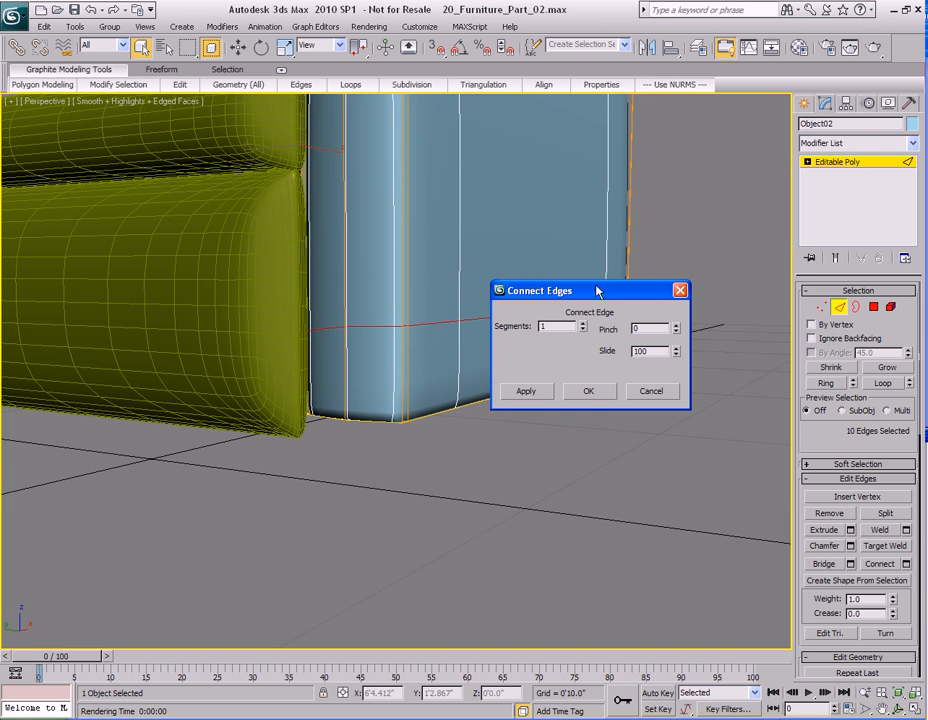
left_click(590, 391)
- Nudge the new lower edge loop on the armrest slightly along Z
scroll(429, 416, "up", 8)
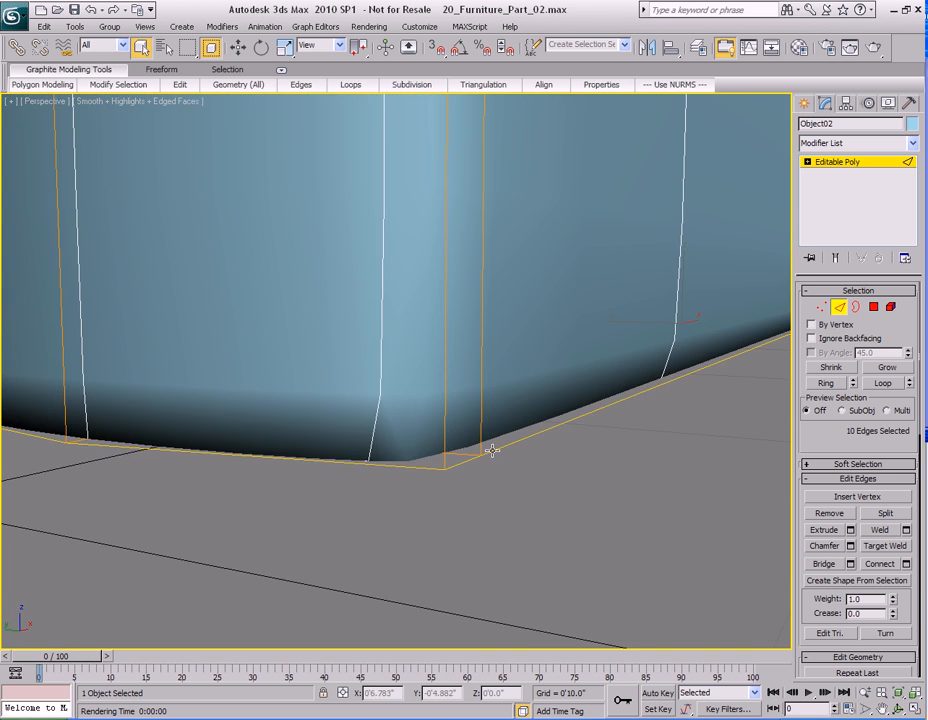
key("w")
left_click_drag(670, 279, 670, 277, "shift")
scroll(390, 395, "down", 5)
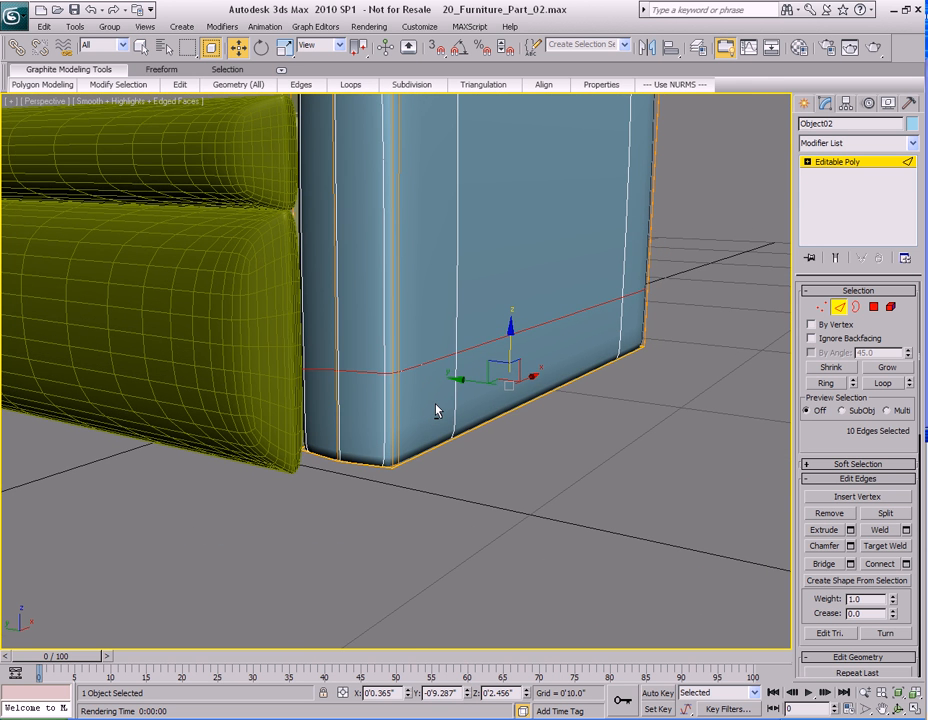
- Select the ring of short edges across the inner half of the armrest's thickness and connect them with one segment, setting Slide to -85
middle_click_drag(436, 410, 381, 356, "alt")
scroll(416, 402, "up", 3)
middle_click_drag(416, 402, 394, 425, "alt")
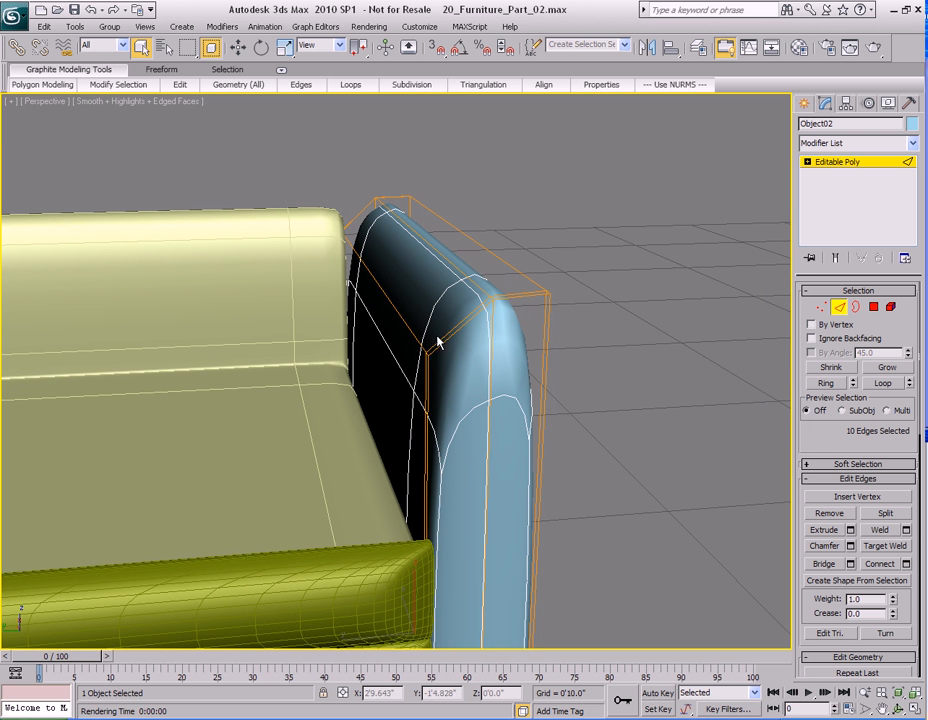
middle_click_drag(435, 379, 410, 428, "alt")
key("2")
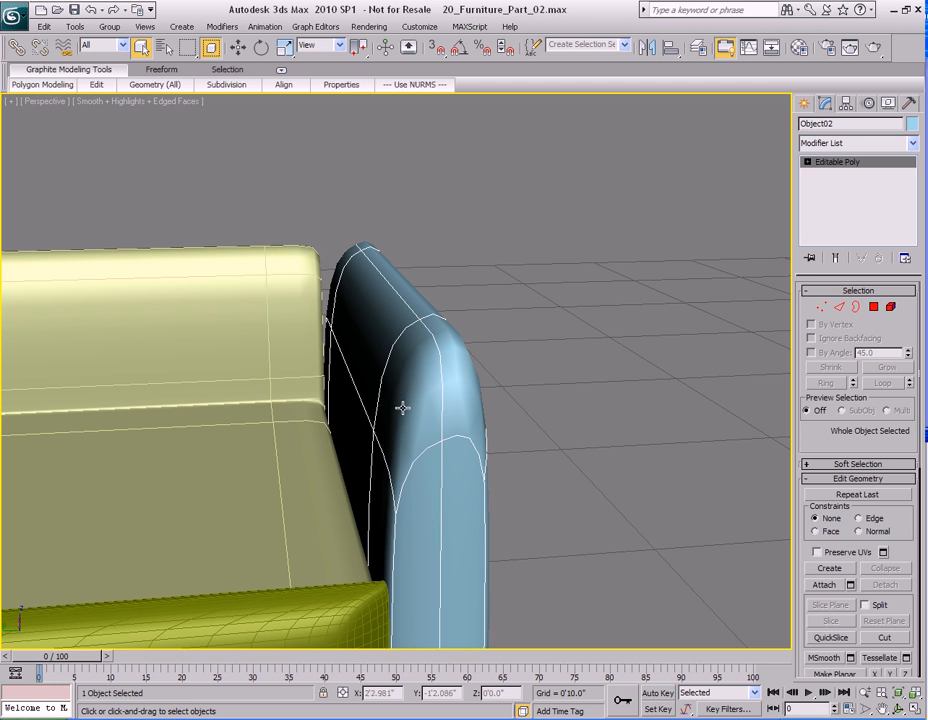
key("2")
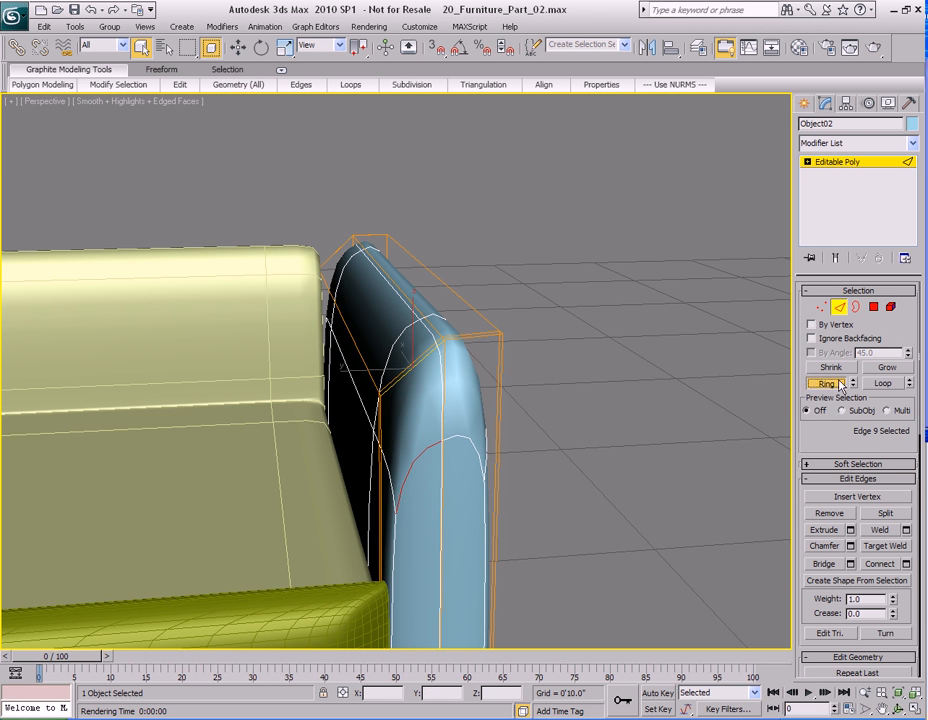
left_click(841, 383)
right_click(451, 362)
left_click(435, 413)
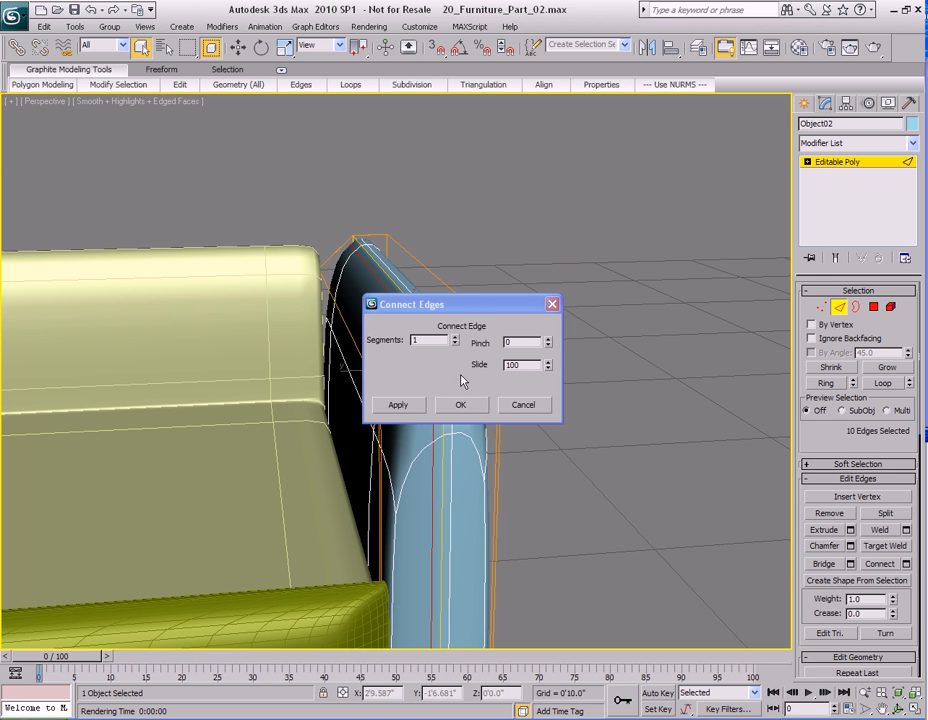
left_click_drag(450, 304, 592, 286)
left_click_drag(689, 350, 683, 617)
left_click(595, 391)
- In the Left view, select the four vertices at the armrest's upper inner corner and move them down vertically
middle_click_drag(474, 418, 428, 396, "alt")
scroll(445, 334, "up", 3)
middle_click_drag(445, 338, 467, 368)
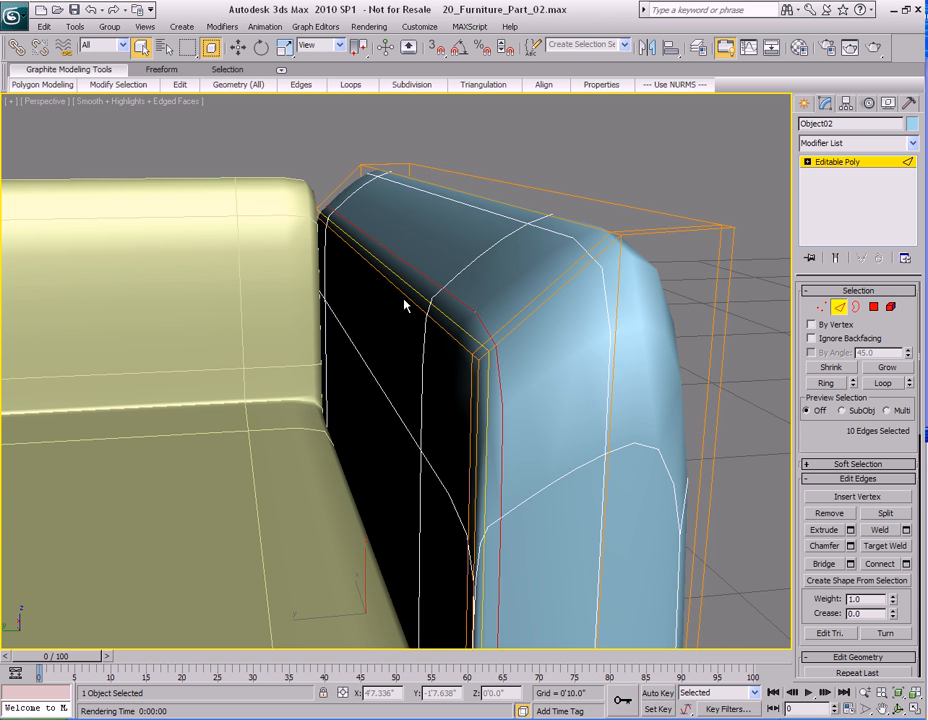
middle_click_drag(439, 340, 424, 315, "alt")
middle_click_drag(424, 315, 456, 352)
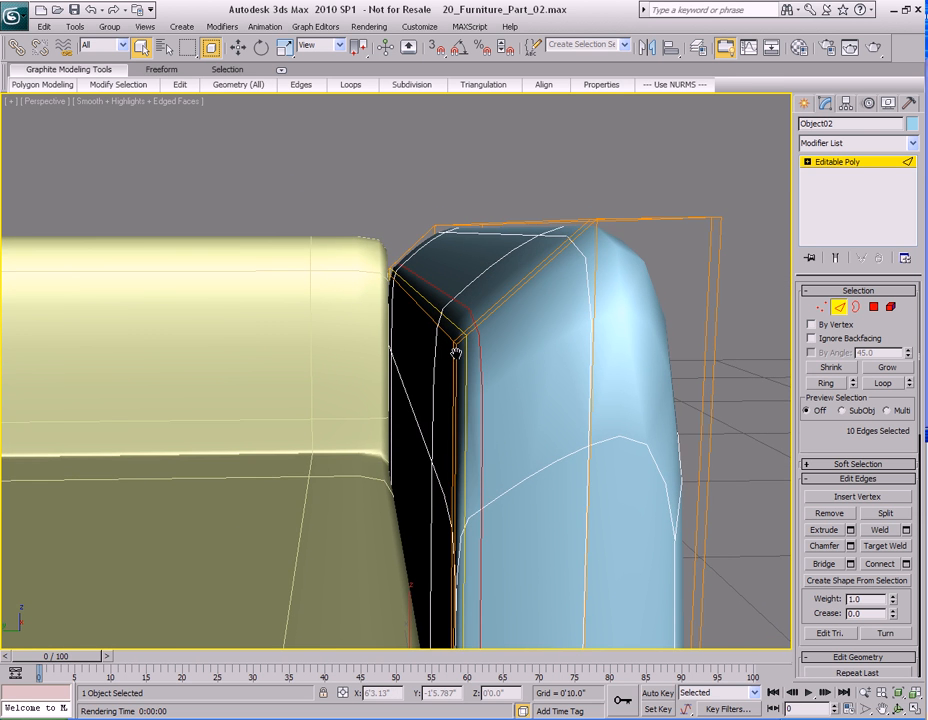
key("f")
key("l")
key("z")
middle_click_drag(456, 353, 476, 433)
scroll(476, 433, "up", 3)
middle_click_drag(489, 200, 484, 222)
scroll(462, 373, "down", 3)
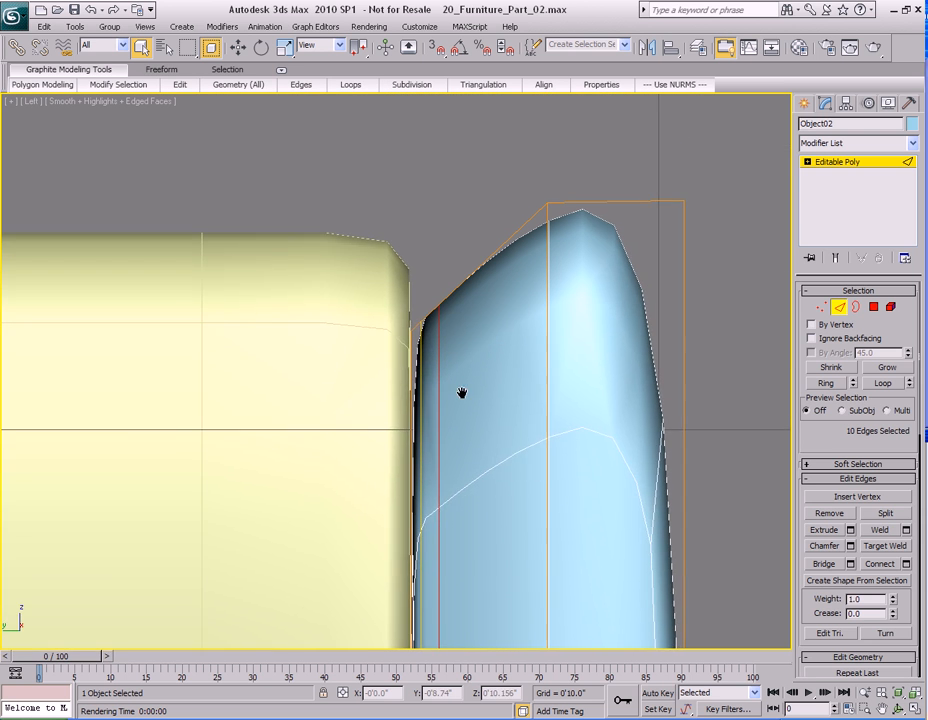
scroll(462, 418, "up", 4)
key("1")
left_click_drag(437, 371, 437, 369)
key("w")
left_click_drag(424, 259, 424, 368)
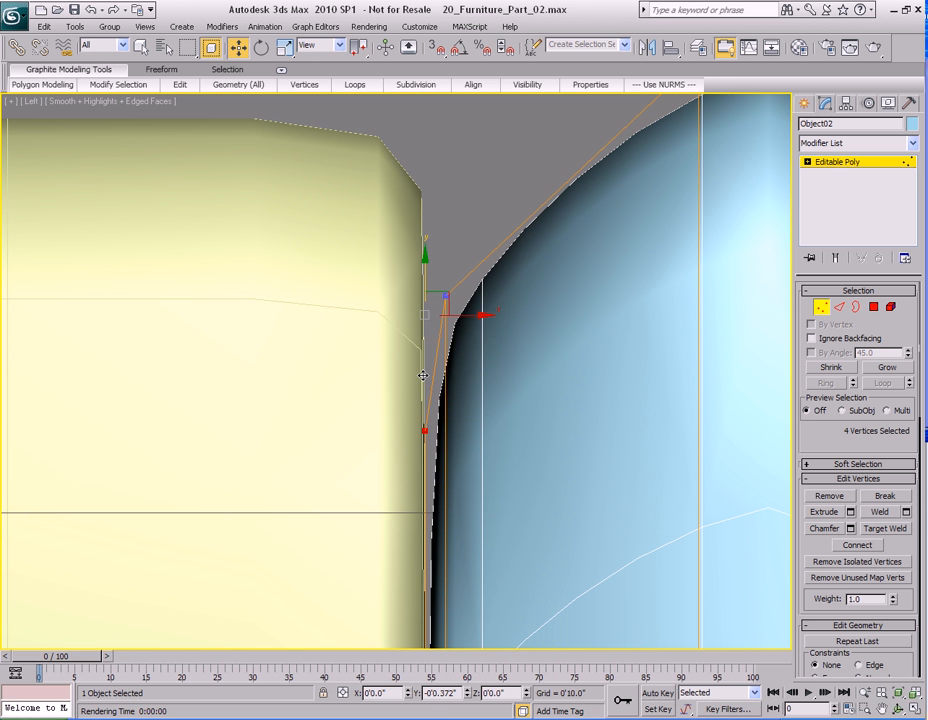
key("q")
- In the Perspective view, connect the ring of edges across the armrest's outer half with one segment, setting Slide to 75
scroll(543, 410, "down", 5)
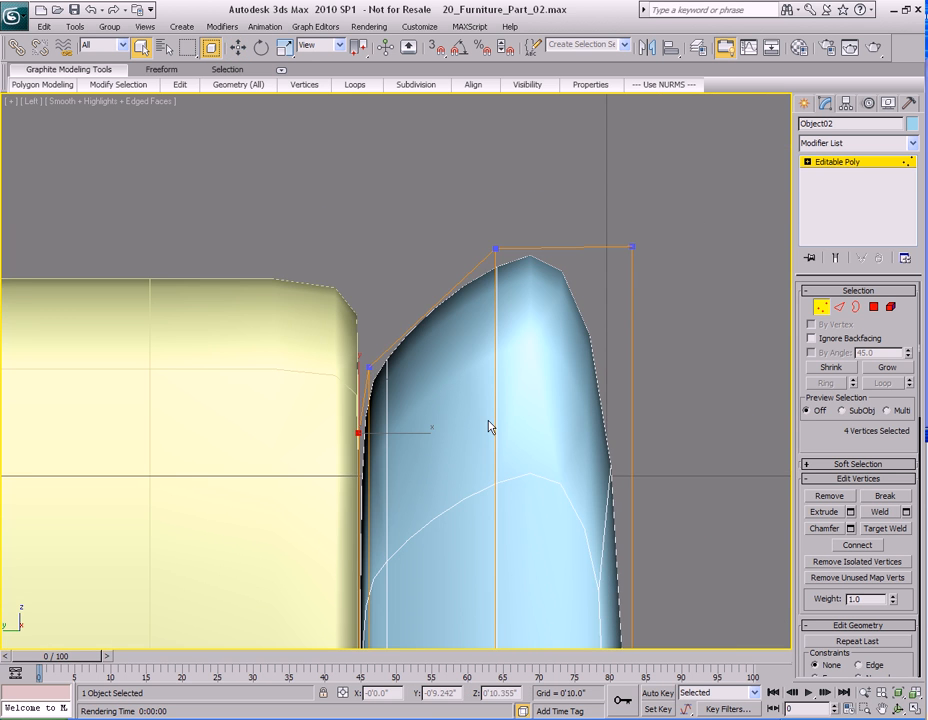
scroll(575, 355, "down", 3)
middle_click_drag(518, 344, 408, 319)
scroll(501, 314, "up", 4)
key("2")
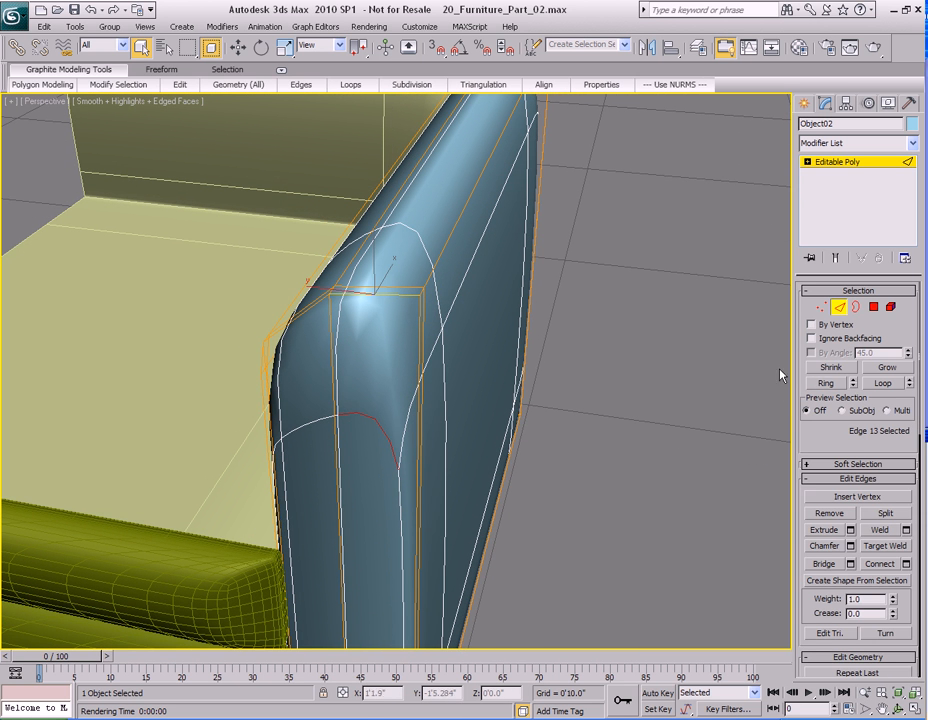
right_click(344, 304)
left_click(350, 337)
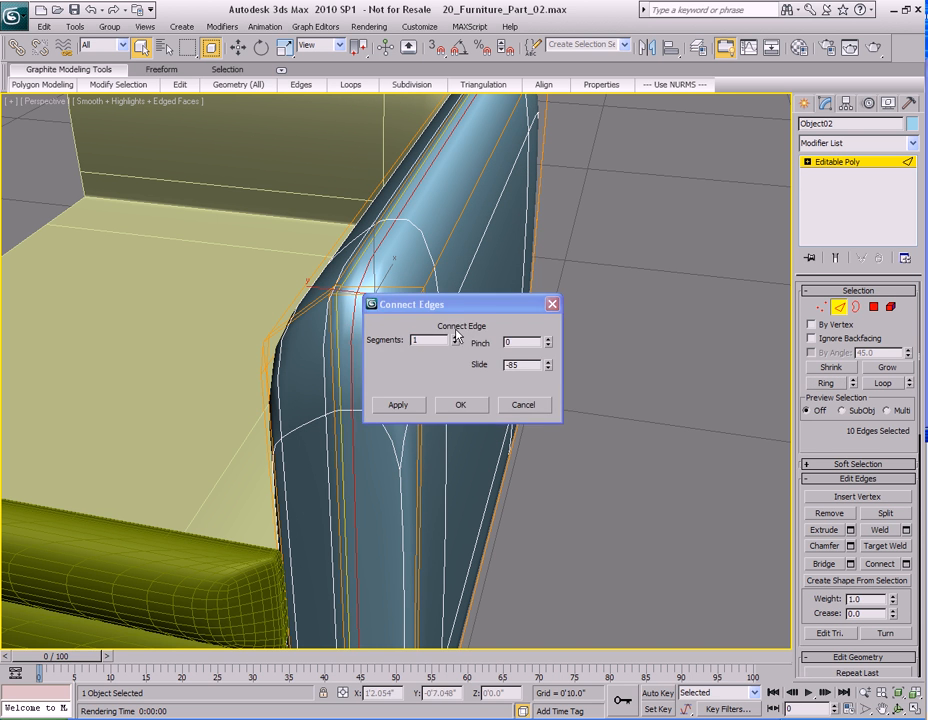
left_click_drag(491, 369, 633, 279)
left_click_drag(724, 340, 711, 102)
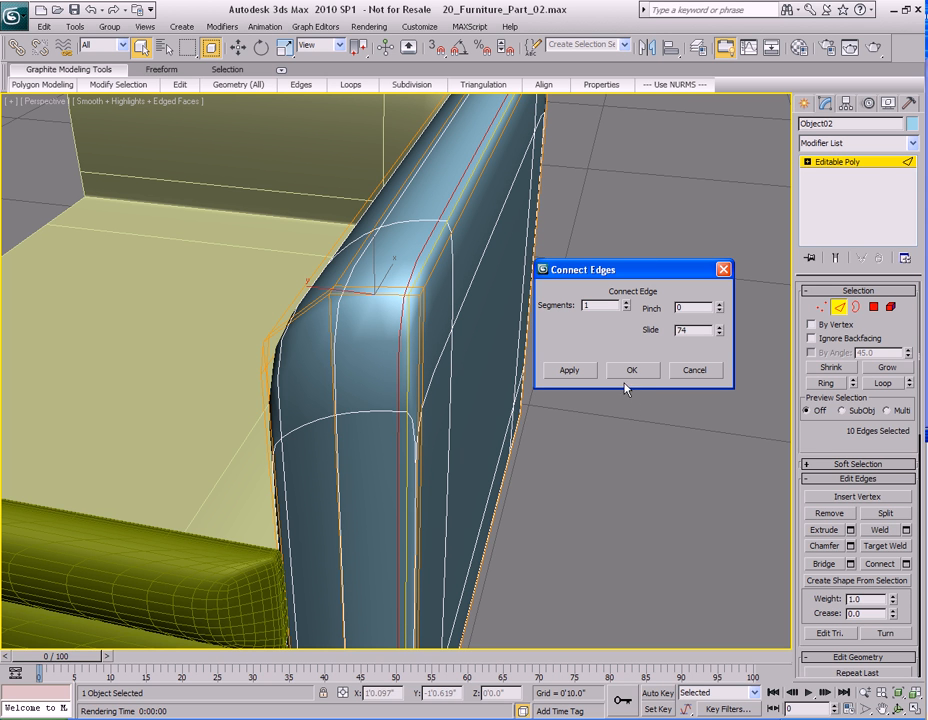
left_click(720, 327)
left_click(720, 327)
left_click(625, 371)
- Set the armrest's NURMS subdivision display Iterations to 2
scroll(553, 410, "down", 4)
middle_click_drag(553, 410, 348, 501, "alt")
scroll(558, 429, "up", 4)
scroll(355, 470, "down", 3)
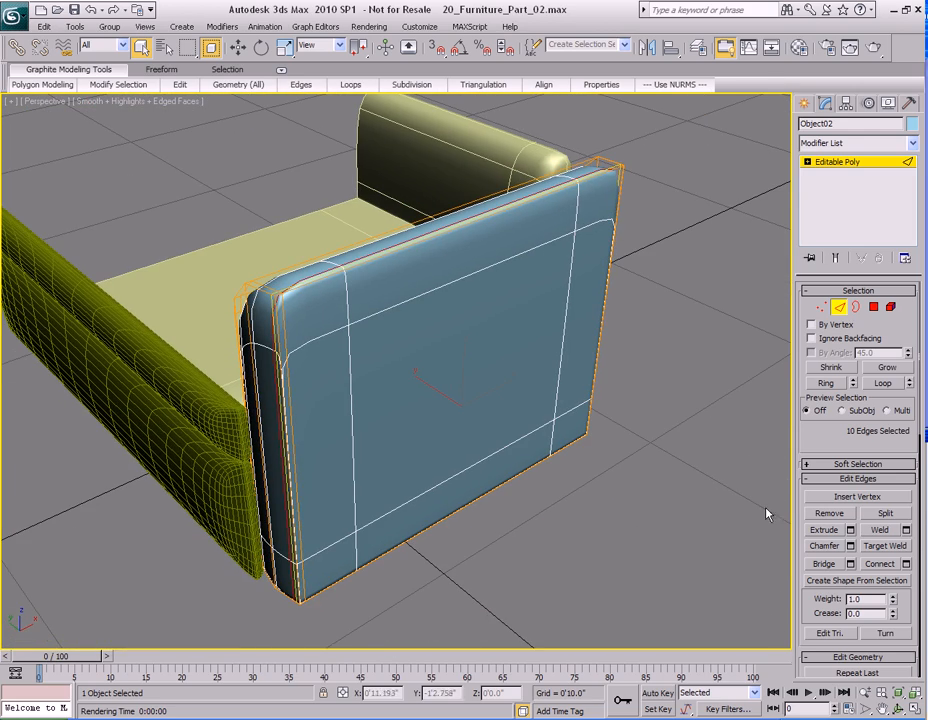
right_click(826, 458)
left_click(785, 555)
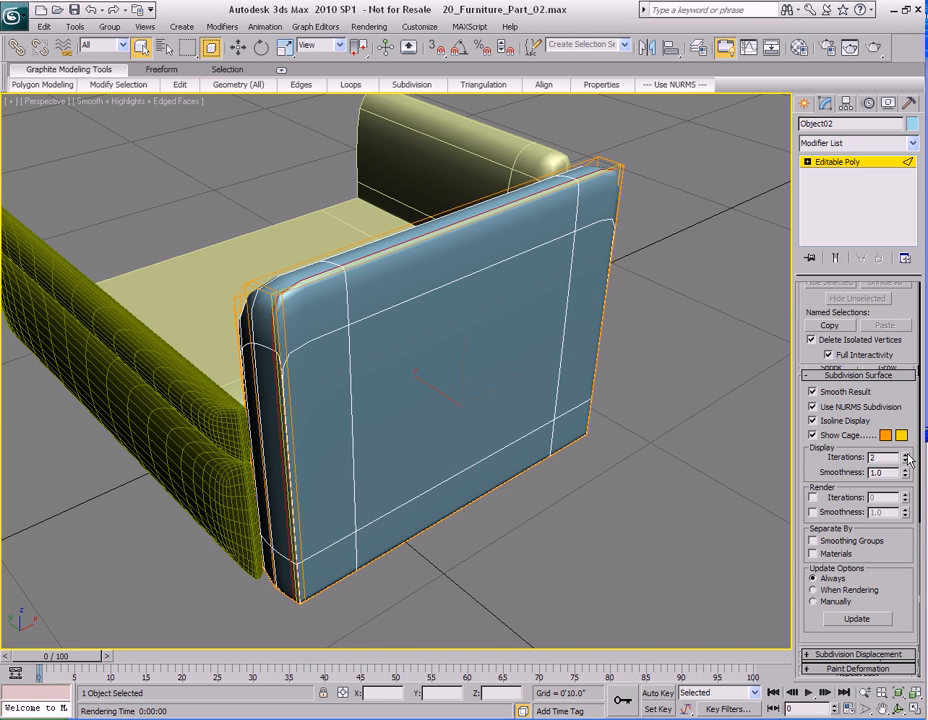
- Select the ring of lengthwise edges at the armrest's rear end and connect them with one segment close to the back, using Slide about 100
mouse_move(480, 418)
middle_mouse_down("alt")
mouse_move(541, 400)
mouse_move(551, 441)
mouse_move(518, 404)
mouse_move(489, 406)
mouse_move(551, 483)
mouse_move(525, 453)
mouse_move(545, 451)
mouse_move(491, 510)
mouse_move(296, 406)
mouse_move(369, 447)
mouse_move(203, 385)
mouse_move(247, 393)
mouse_move(122, 342)
mouse_move(375, 487)
mouse_move(369, 518)
mouse_move(363, 407)
mouse_move(379, 385)
middle_mouse_up("alt")
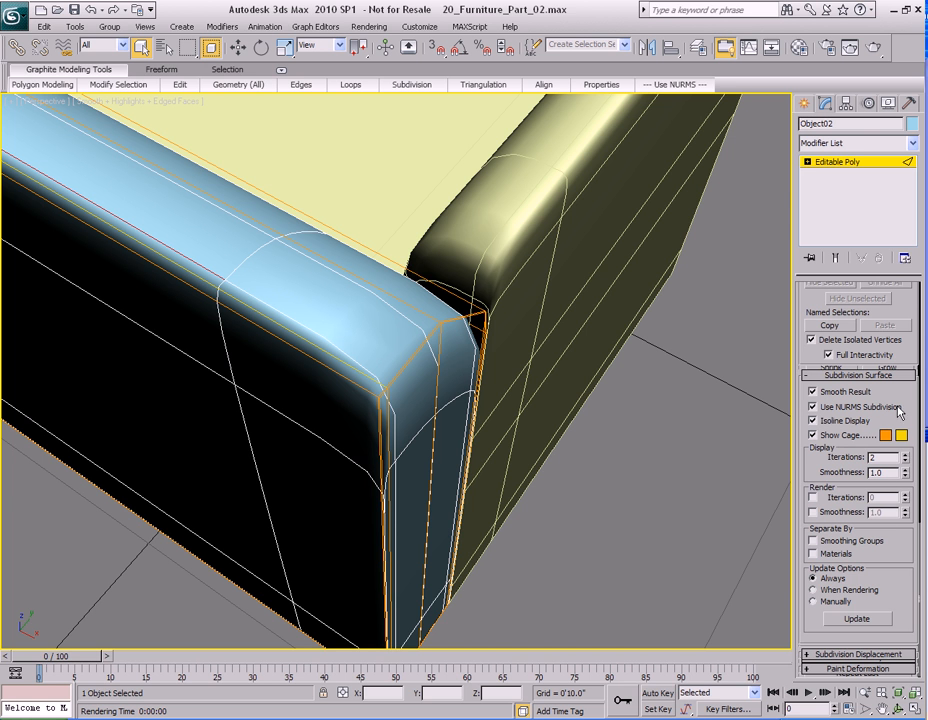
scroll(866, 393, "up", 10)
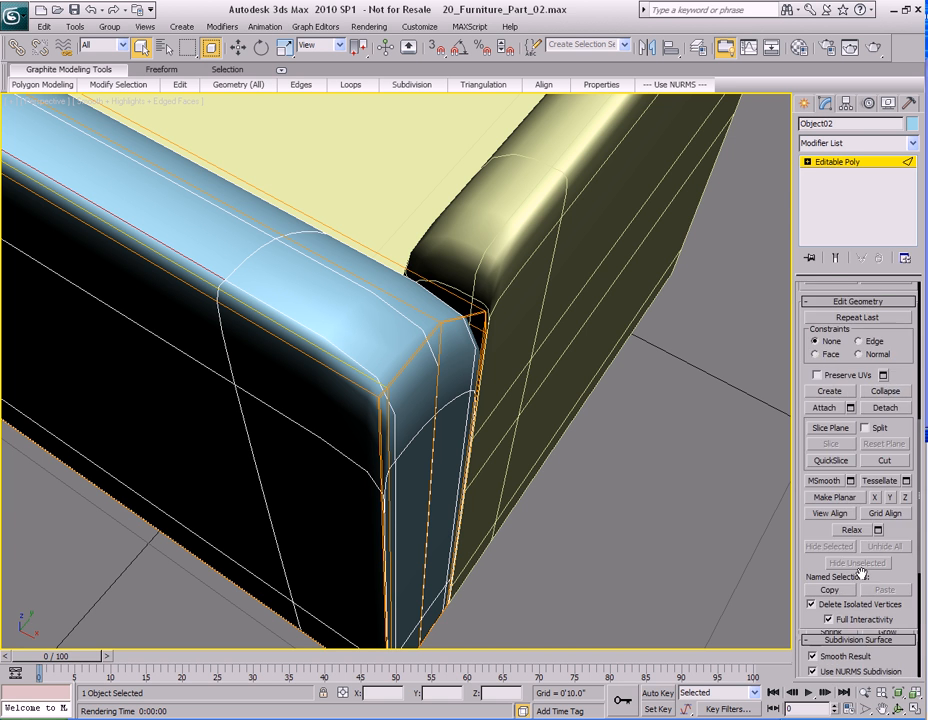
scroll(866, 393, "up", 3)
left_click(827, 383)
right_click(357, 333)
left_click(283, 383)
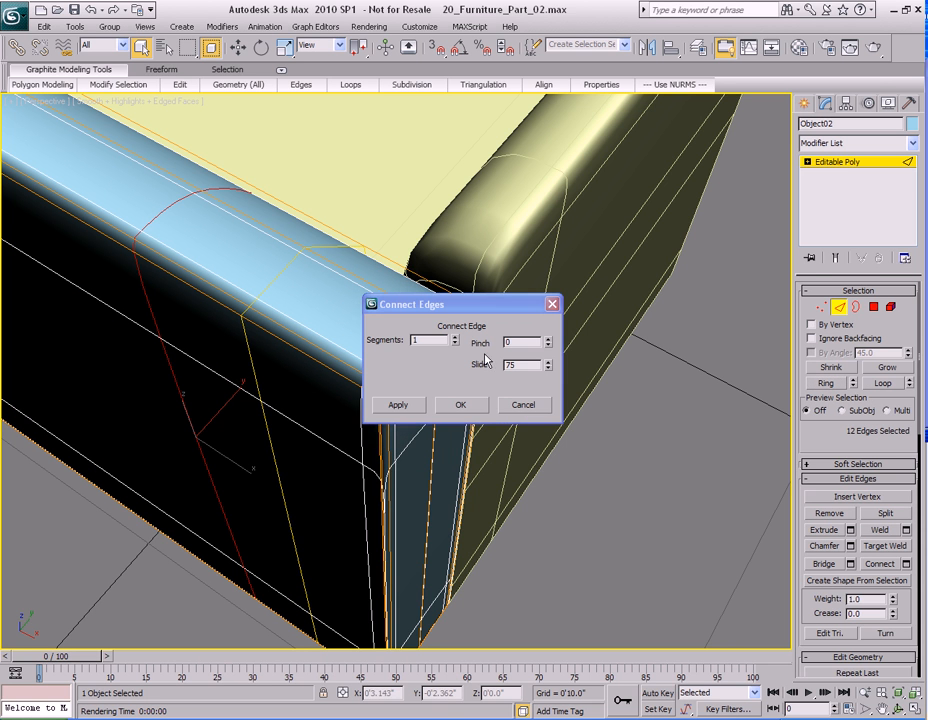
left_click_drag(548, 372, 561, 345)
left_click_drag(481, 313, 658, 289)
left_click_drag(725, 342, 727, 328)
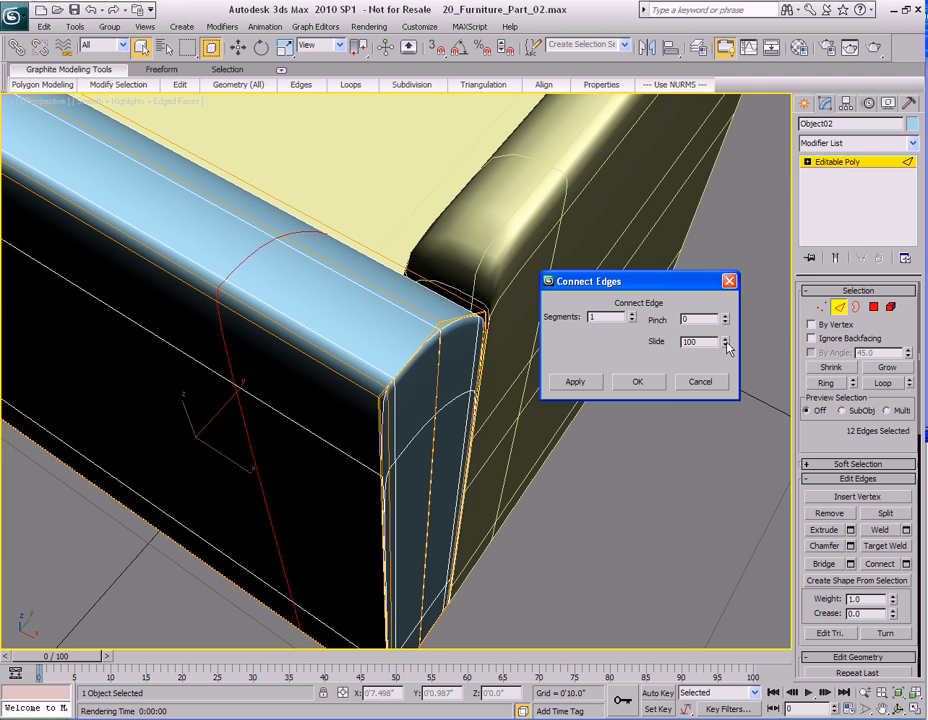
left_click(726, 345)
left_click(634, 385)
- Select the ring of tall vertical armrest edges and connect them with two evenly spaced segments, setting Pinch and Slide to 0
middle_click_drag(520, 405, 467, 405, "alt")
scroll(447, 418, "down", 3)
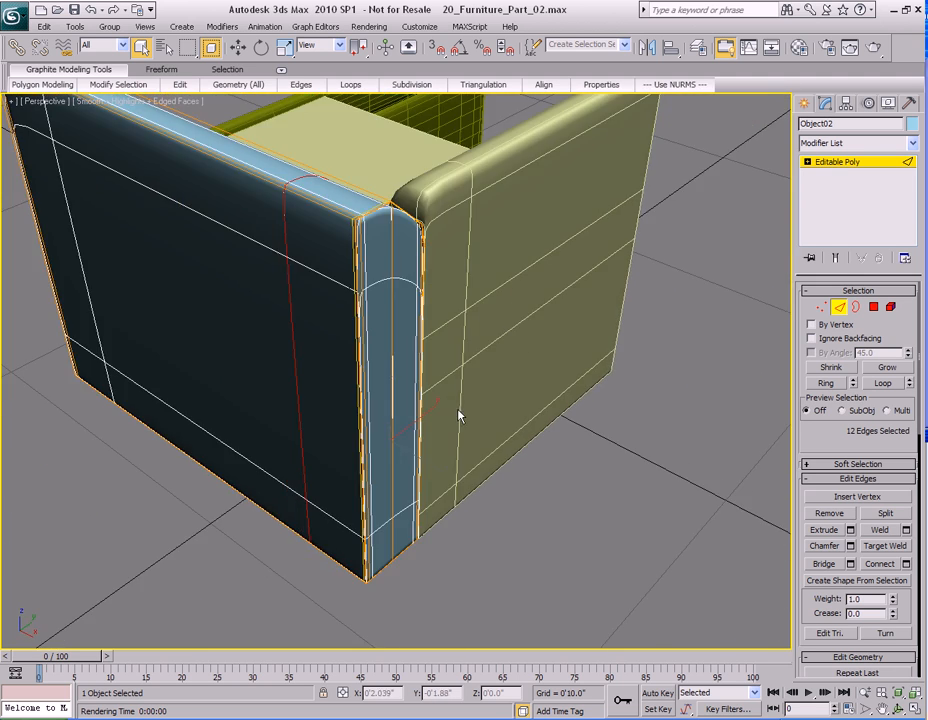
middle_click_drag(269, 429, 451, 405, "alt")
scroll(451, 405, "up", 4)
scroll(381, 426, "down", 2)
left_click(366, 353)
middle_click_drag(366, 353, 435, 339, "alt")
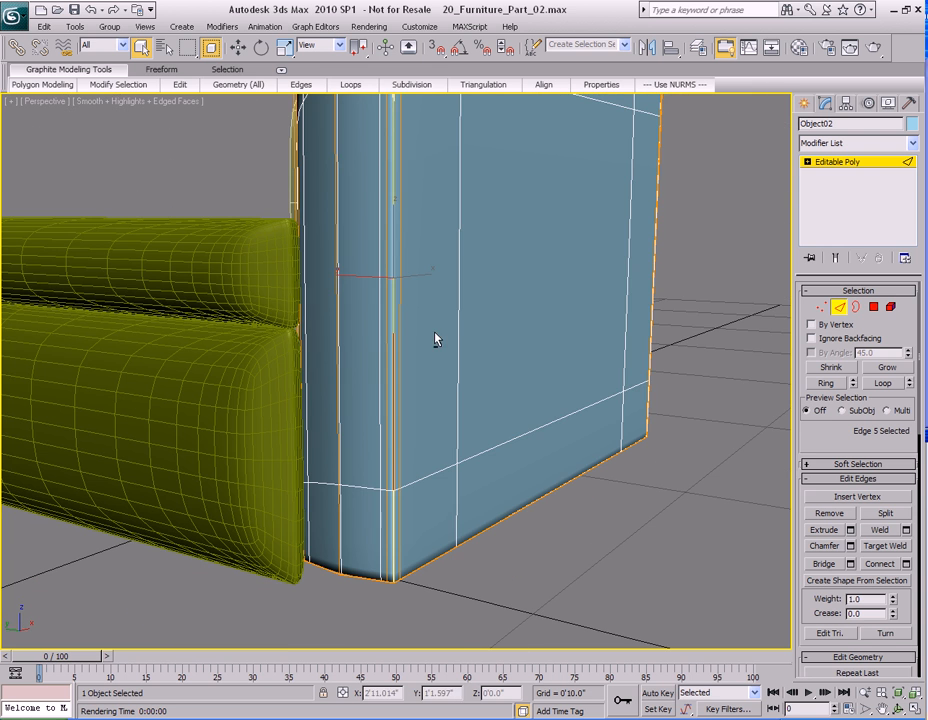
left_click(825, 383)
right_click(460, 289)
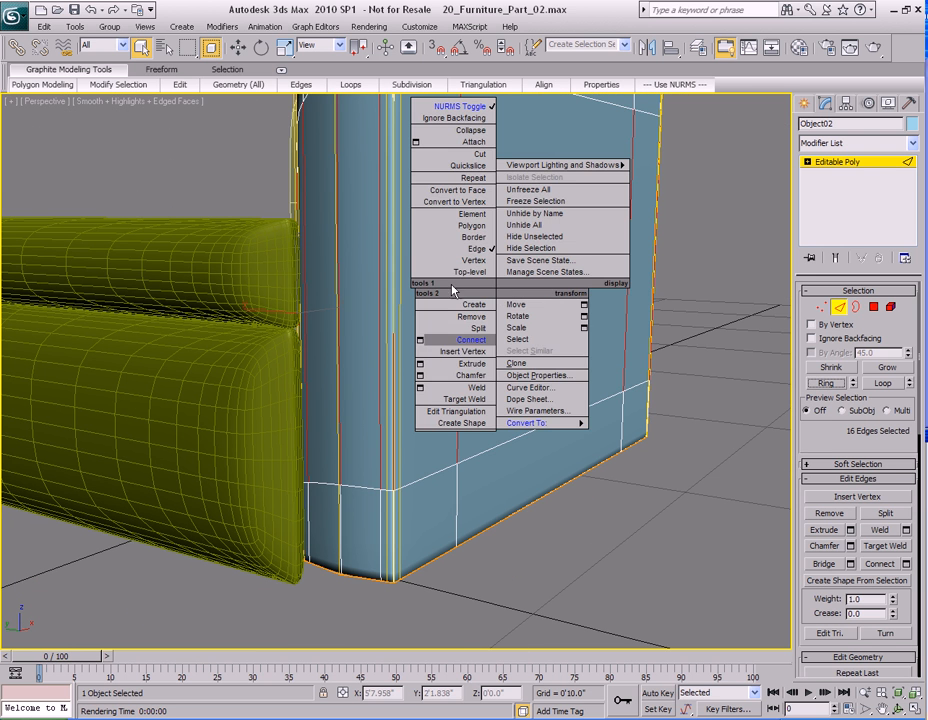
left_click(420, 340)
left_click_drag(464, 314, 660, 272)
scroll(415, 390, "down", 5)
double_click(714, 324)
type("0")
key("Tab")
left_click(652, 296)
middle_click_drag(439, 378, 345, 394, "alt")
left_click(650, 367)
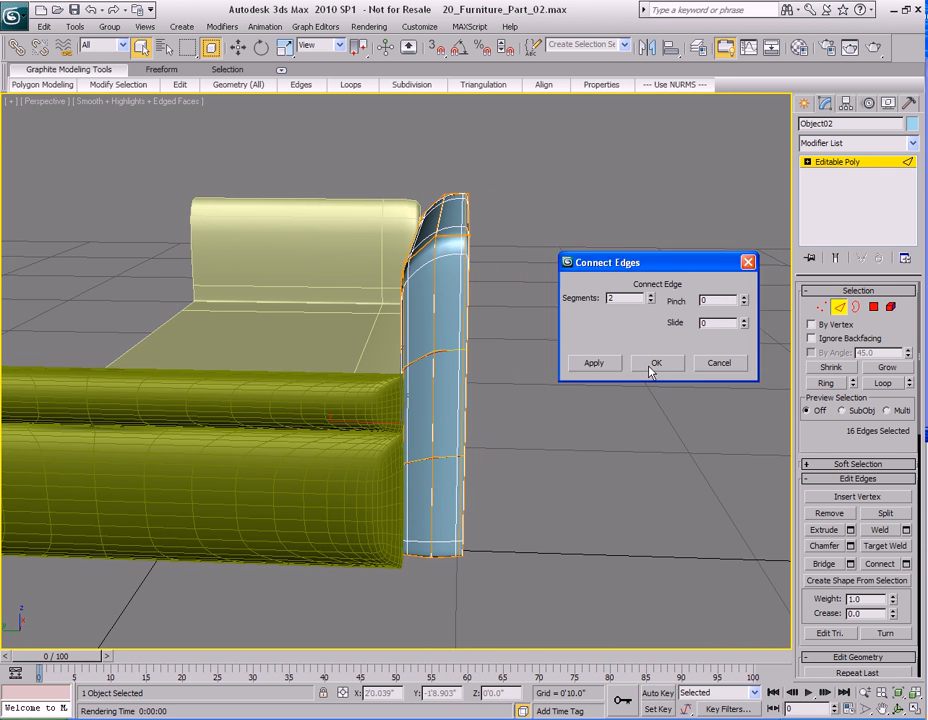
- Render the Perspective view from the front, and render again from an outer side angle to check the armrest's shape
scroll(503, 385, "up", 5)
middle_click_drag(503, 385, 498, 390)
scroll(499, 391, "down", 4)
key("shift+q")
middle_click_drag(729, 340, 697, 331, "alt")
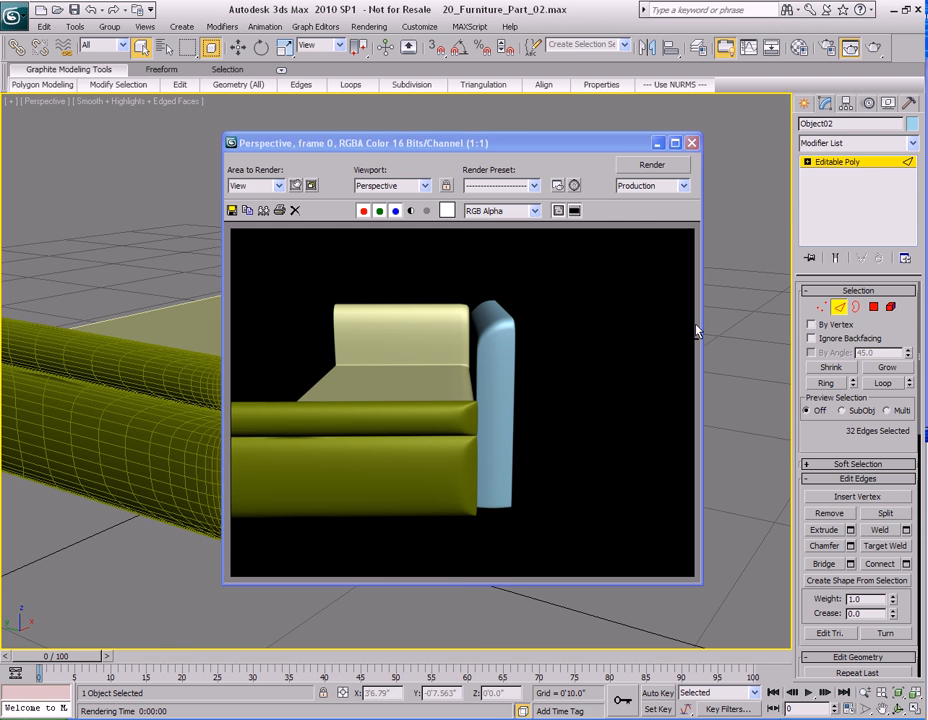
key("shift+q")
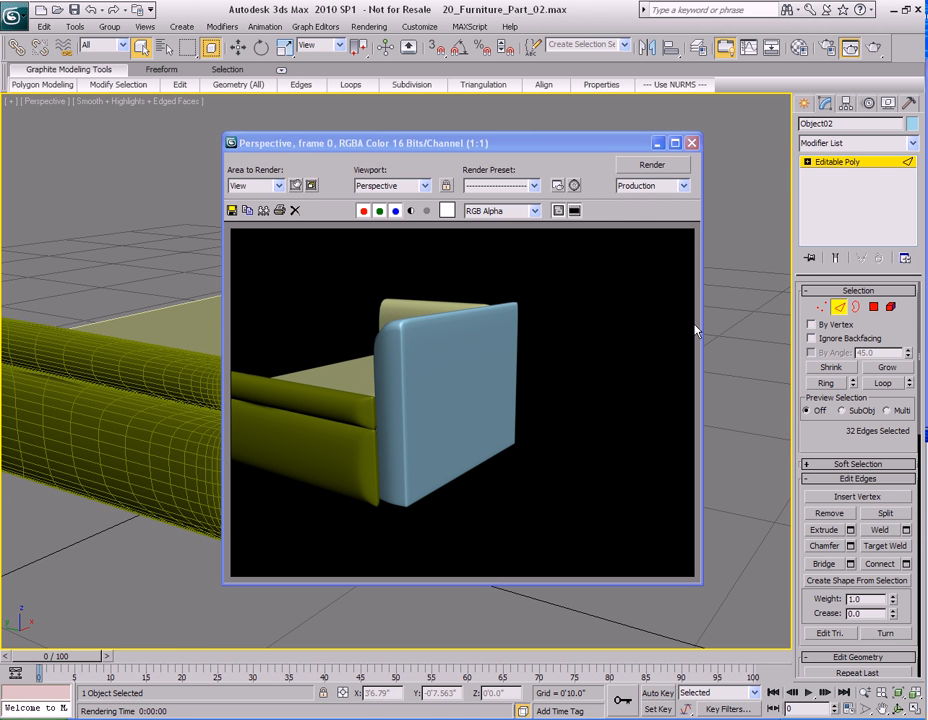
- Select all top vertices of the backrest and move them up along Z to make the backrest taller
left_click(693, 147)
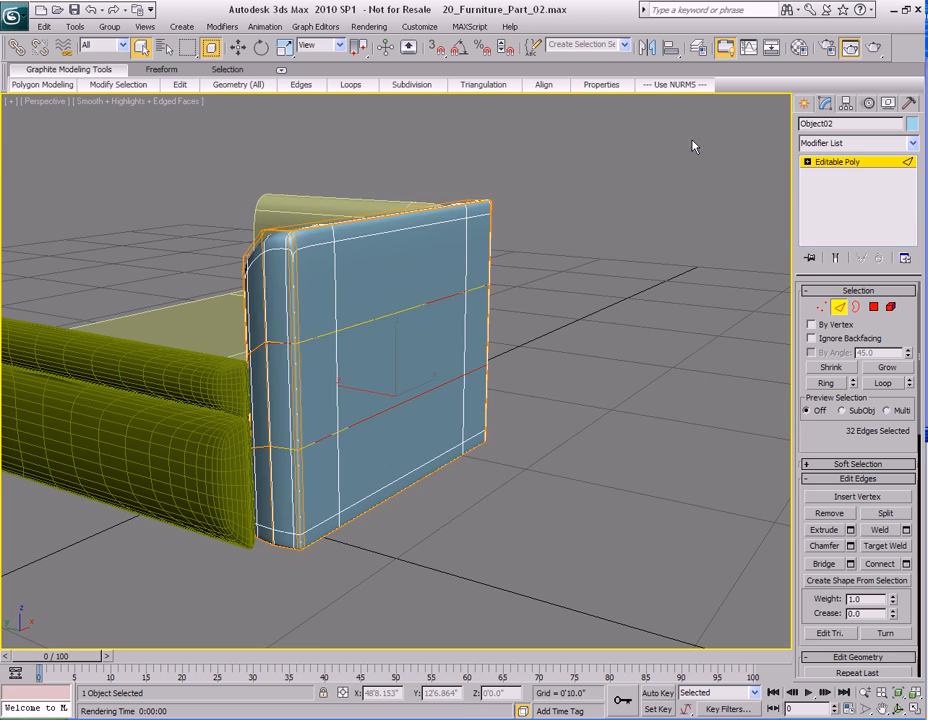
middle_click_drag(456, 425, 474, 459, "alt")
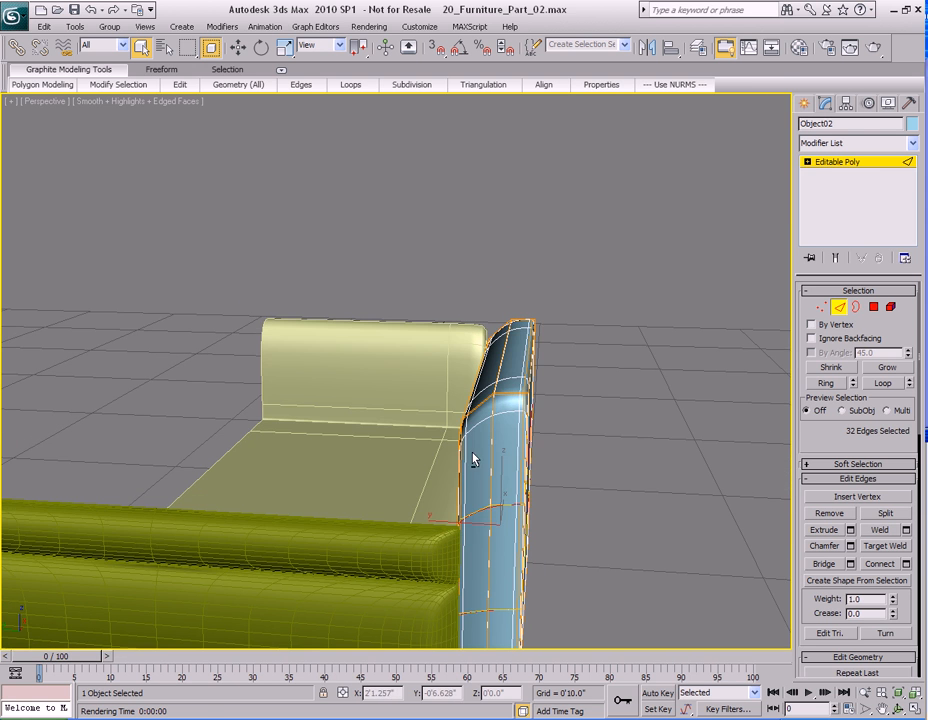
key("2")
left_click(402, 348)
mouse_move(402, 348)
middle_mouse_down("alt")
mouse_move(414, 431)
mouse_move(438, 420)
mouse_move(412, 422)
mouse_move(468, 406)
mouse_move(430, 410)
middle_mouse_up("alt")
key("F3")
key("1")
mouse_move(278, 249)
left_mouse_down()
mouse_move(704, 356)
mouse_move(633, 381)
left_mouse_up()
middle_click_drag(633, 381, 494, 425, "alt")
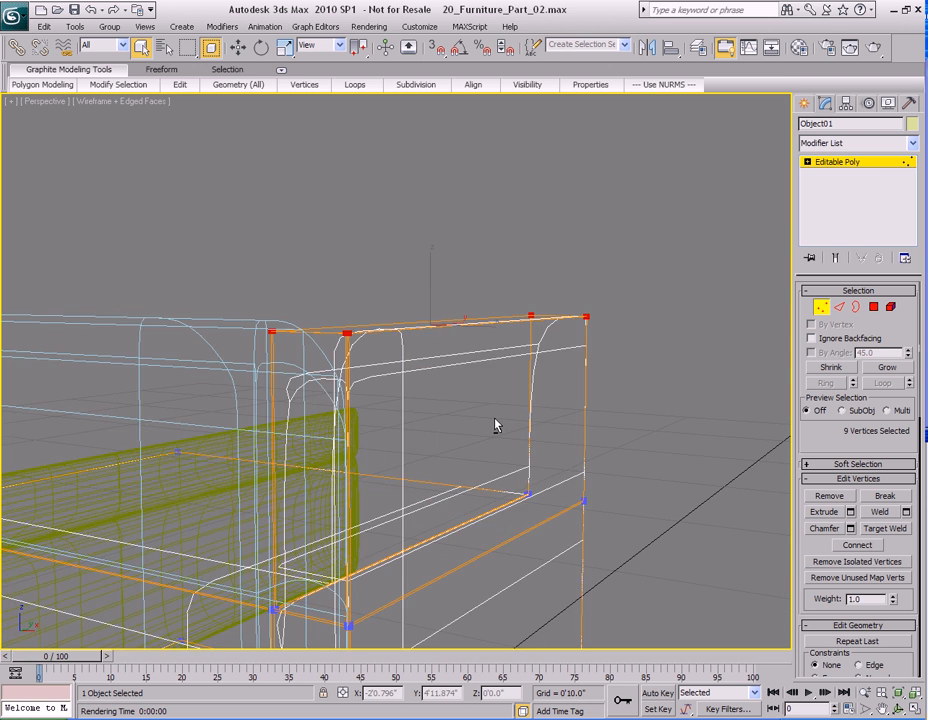
key("F3")
key("w")
left_click_drag(431, 280, 431, 205)
middle_click_drag(431, 205, 473, 418, "alt")
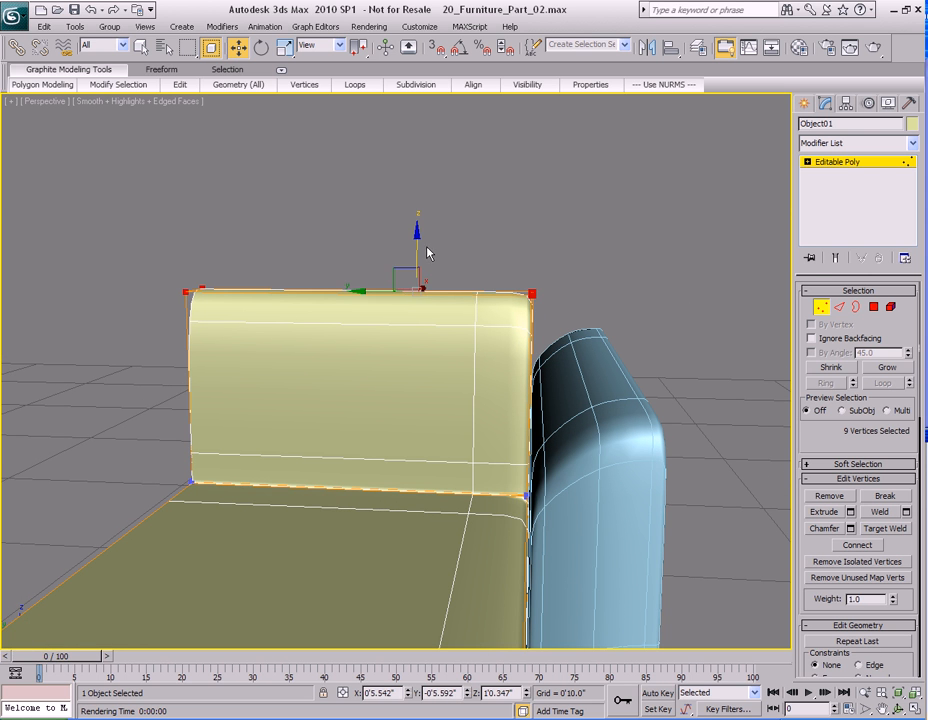
middle_click_drag(518, 373, 540, 459, "alt")
key("q")
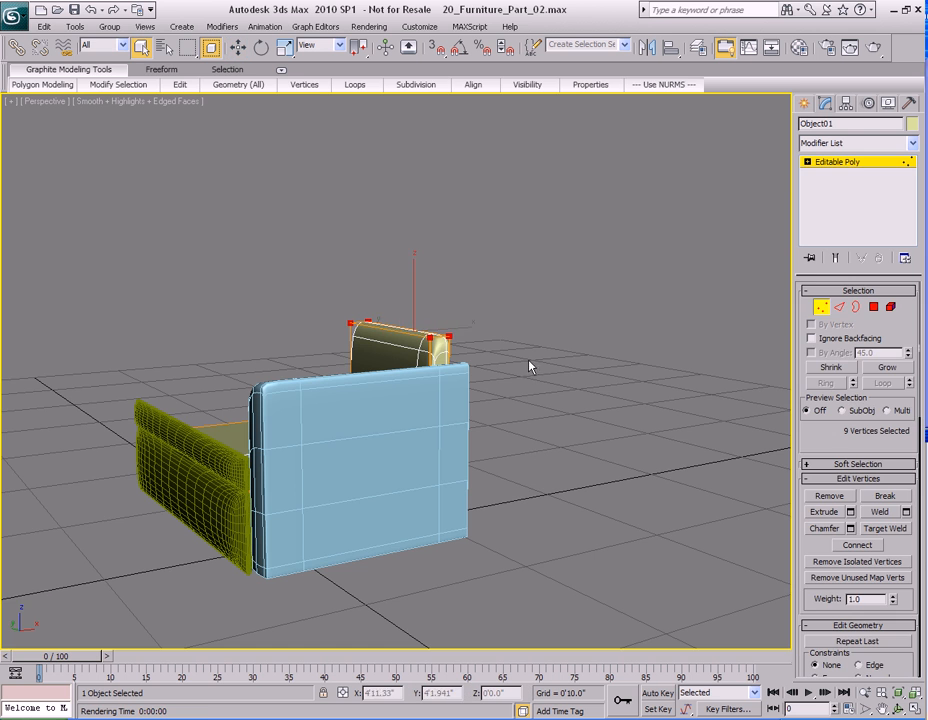
key("1")
- Compare the sofa model with the reference photo and examine where the front panels meet the armrest
middle_click_drag(436, 456, 467, 454, "alt")
scroll(470, 453, "up", 5)
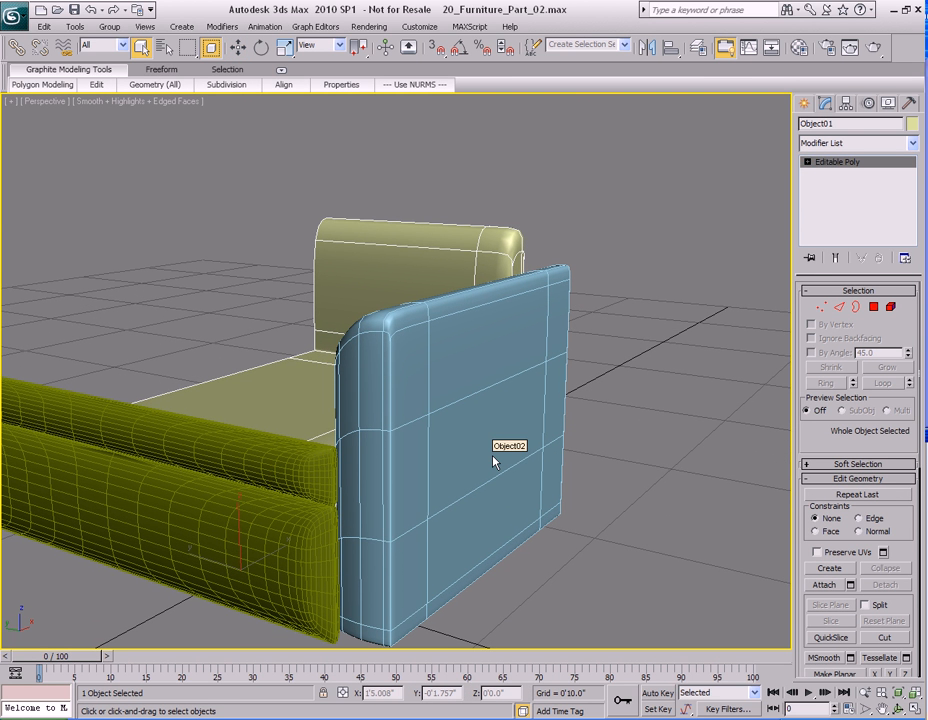
left_click_drag(927, 124, 740, 10)
middle_click_drag(504, 441, 447, 441)
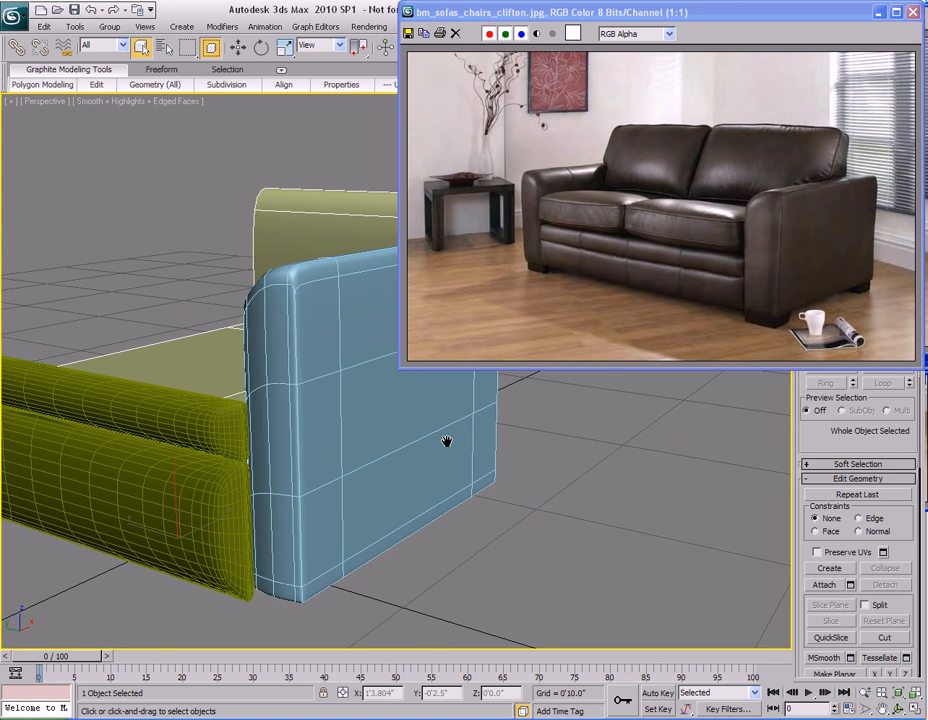
scroll(398, 441, "down", 4)
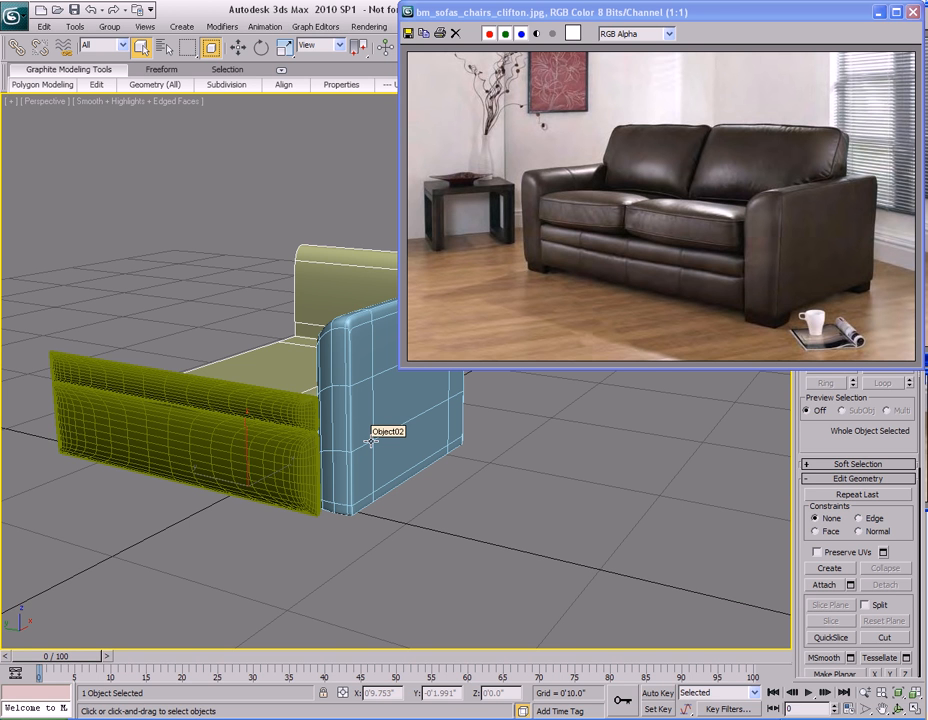
mouse_move(332, 412)
middle_mouse_down()
mouse_move(321, 439)
mouse_move(352, 439)
mouse_move(315, 440)
mouse_move(335, 429)
middle_mouse_up()
scroll(336, 430, "up", 8)
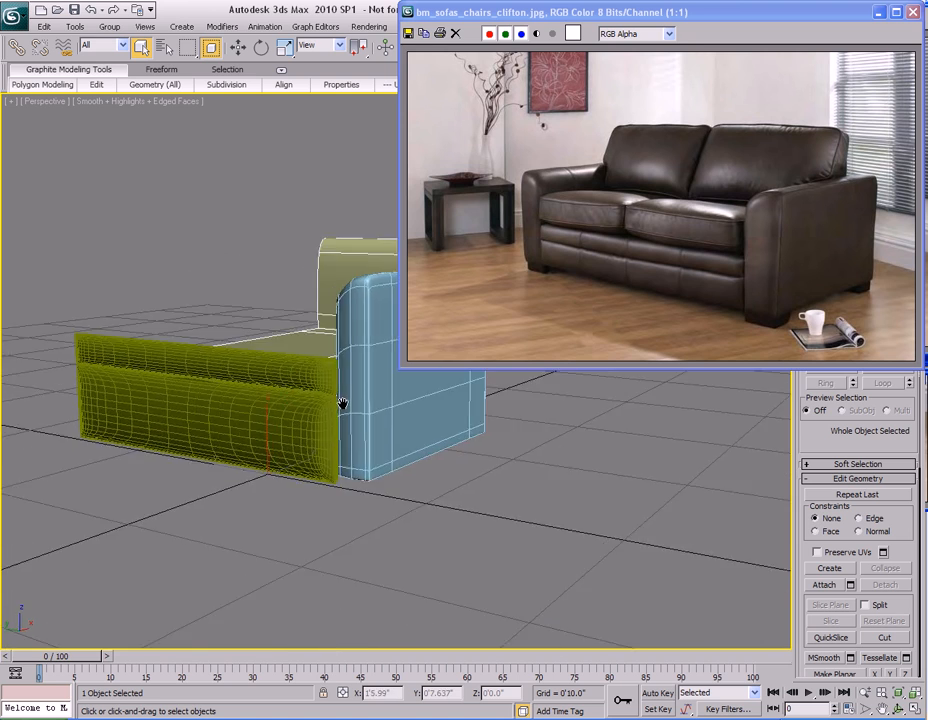
middle_click_drag(333, 423, 370, 393)
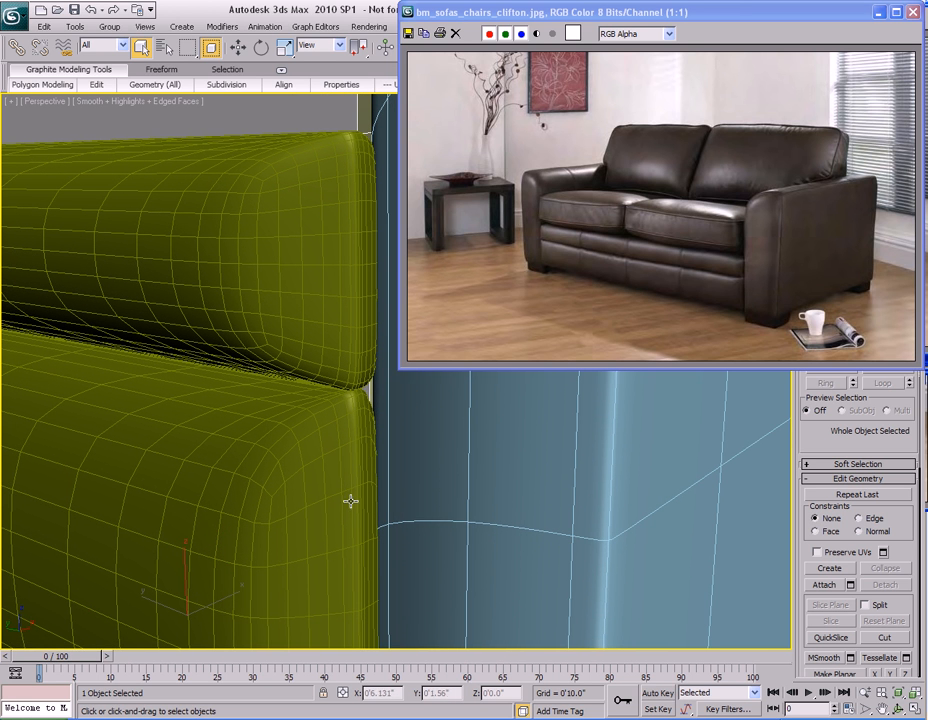
middle_click_drag(389, 442, 367, 468, "alt")
scroll(381, 454, "down", 4)
- Select both front panel elements in the Editable Poly, shift them slightly to fit against the armrest, and render the Perspective view
left_click(342, 331)
middle_click_drag(362, 414, 341, 433, "alt")
left_click_drag(714, 13, 927, 80)
middle_click_drag(636, 333, 639, 335)
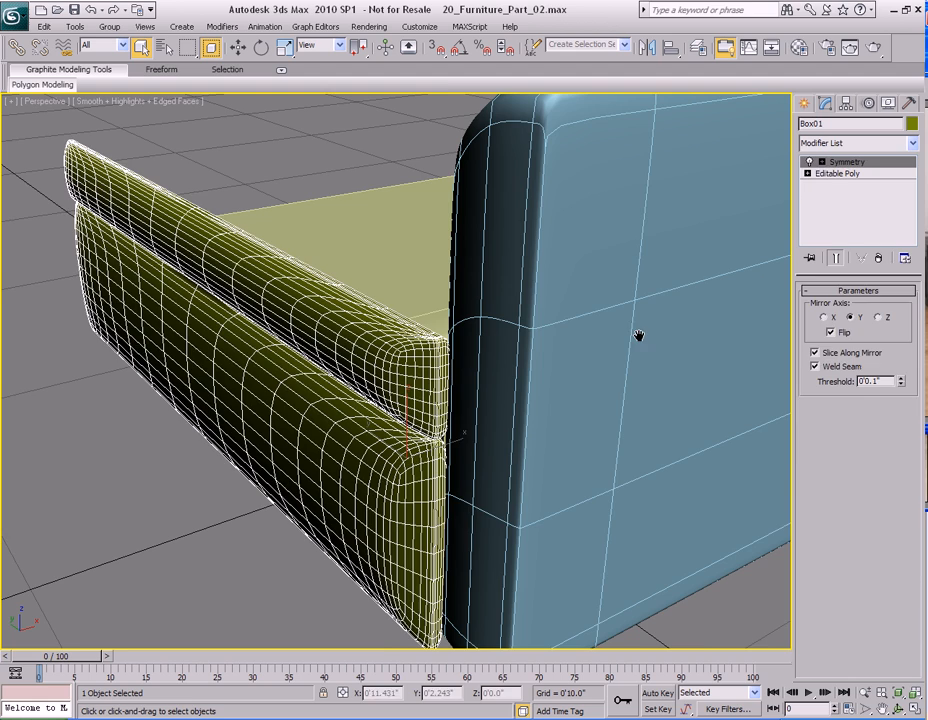
left_click(837, 174)
key("5")
left_click(371, 360)
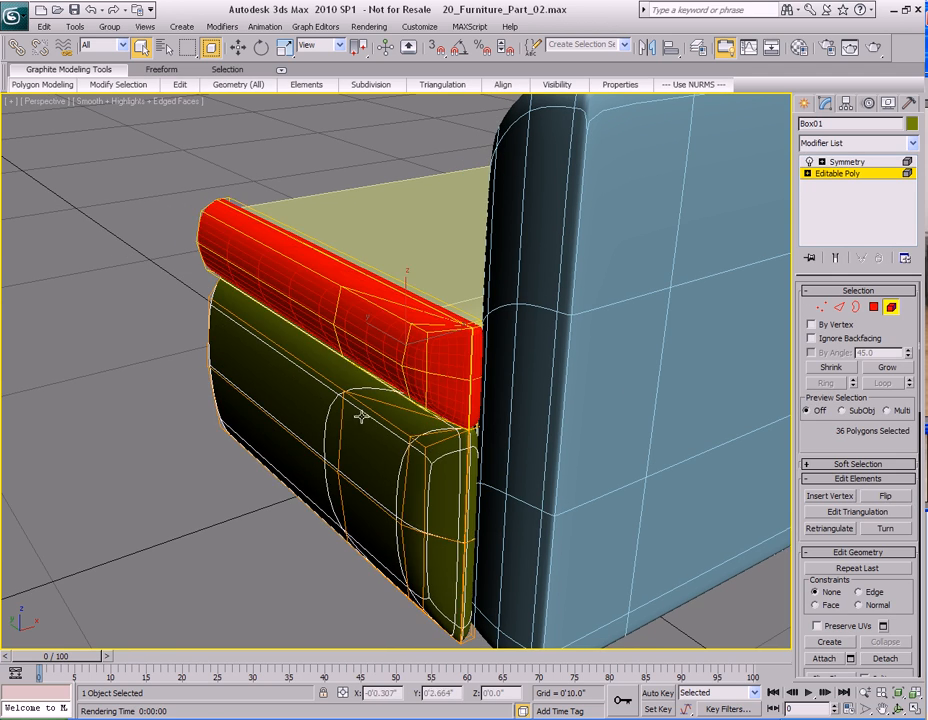
left_click(358, 445, "ctrl")
middle_click_drag(492, 401, 495, 391, "alt")
scroll(494, 388, "up", 4)
key("w")
middle_click_drag(507, 333, 463, 338)
scroll(463, 338, "up", 4)
middle_click_drag(475, 408, 359, 511, "alt")
scroll(457, 407, "down", 3)
left_click_drag(339, 476, 355, 476)
middle_click_drag(355, 475, 439, 414, "alt")
scroll(460, 410, "down", 3)
key("shift+q")
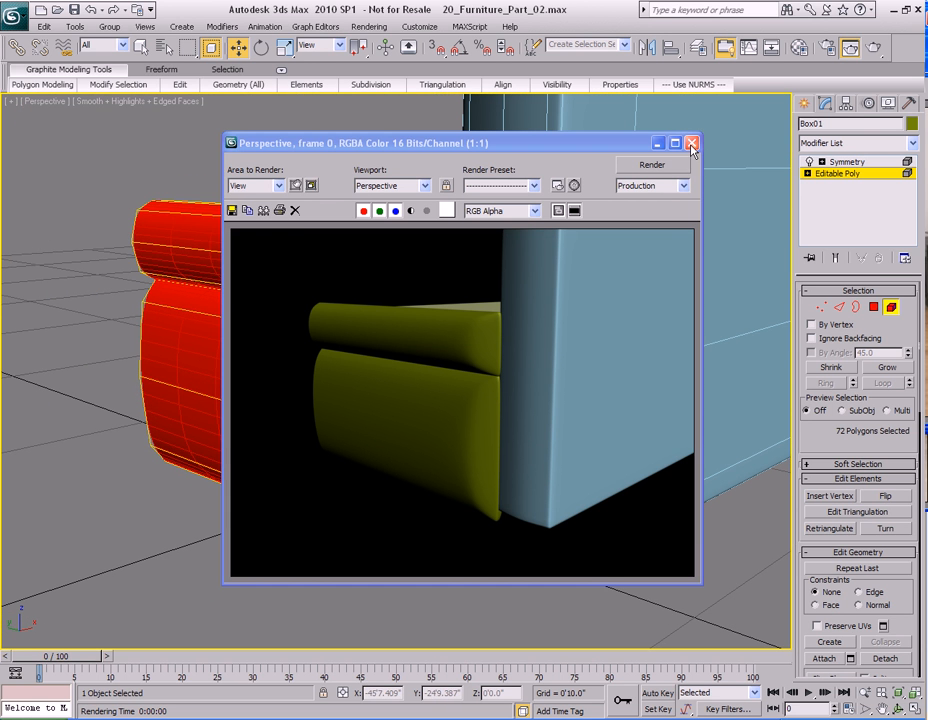
left_click(691, 150)
- Nudge both front panel elements slightly along Y away from the armrest and render the Perspective view to check the joint
middle_click_drag(446, 244, 533, 416, "alt")
scroll(560, 426, "up", 5)
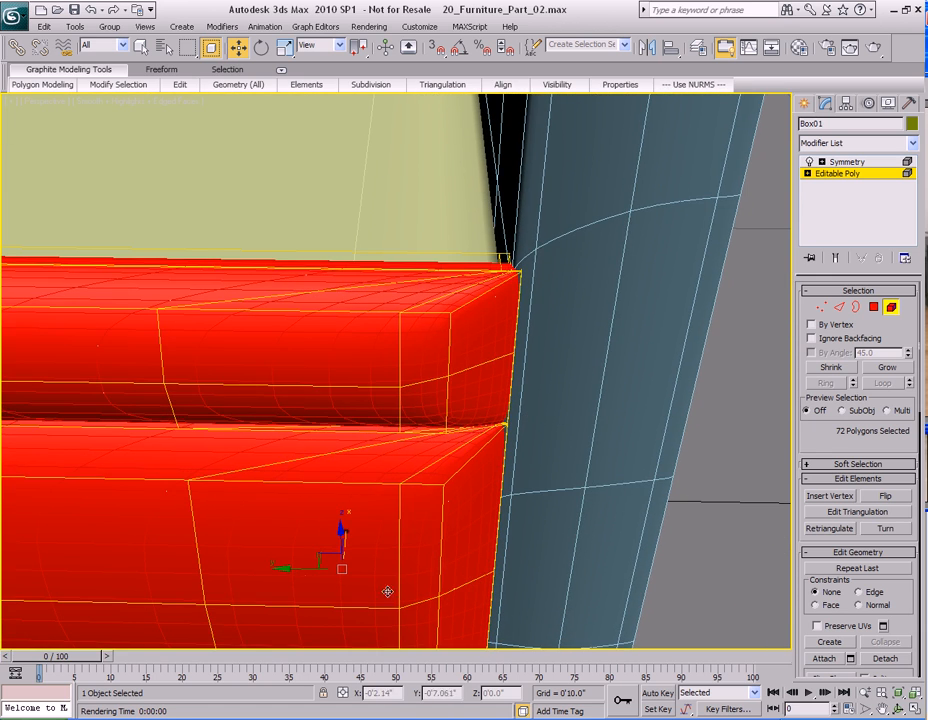
left_click_drag(293, 568, 289, 567)
middle_click_drag(463, 547, 537, 557, "alt")
scroll(537, 557, "down", 5)
key("shift+q")
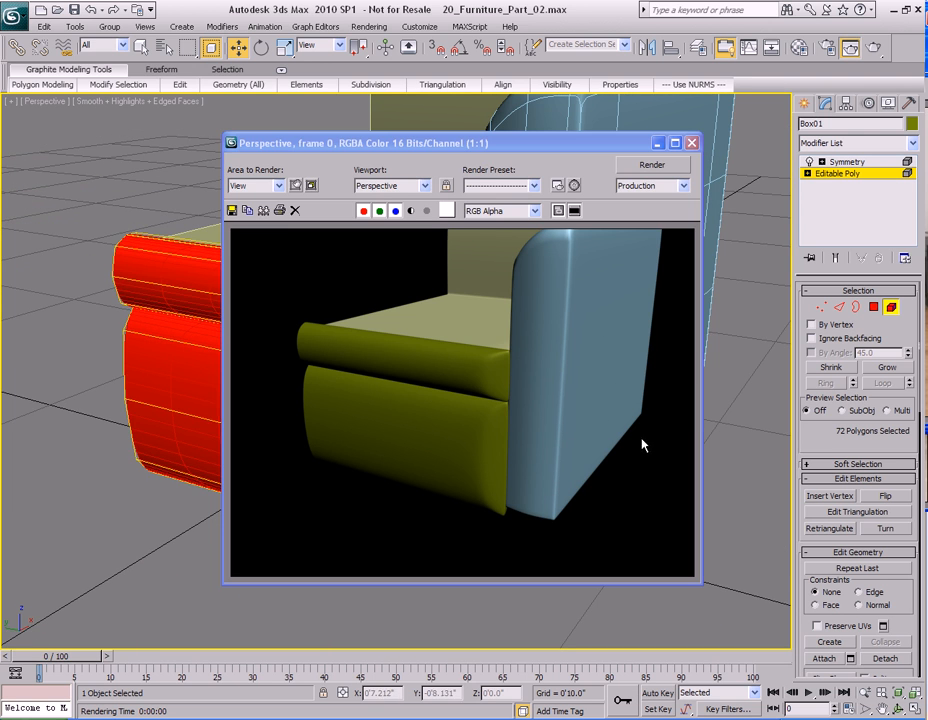
left_click(692, 147)
scroll(528, 509, "down", 5)
middle_click_drag(527, 509, 532, 499, "alt")
scroll(532, 499, "up", 3)
key("5")
middle_click_drag(481, 553, 467, 465)
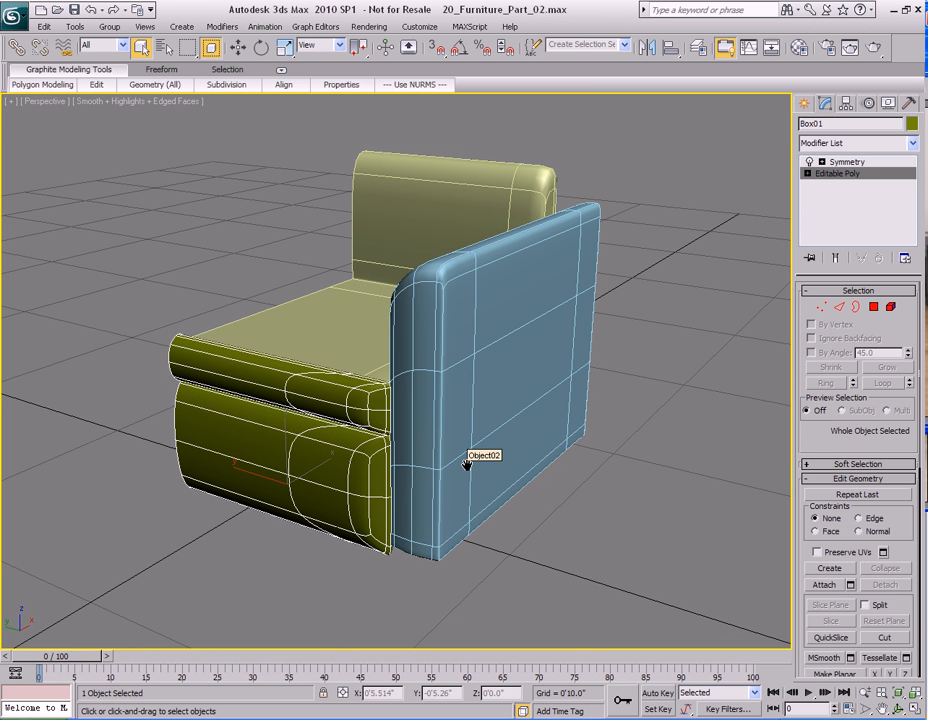